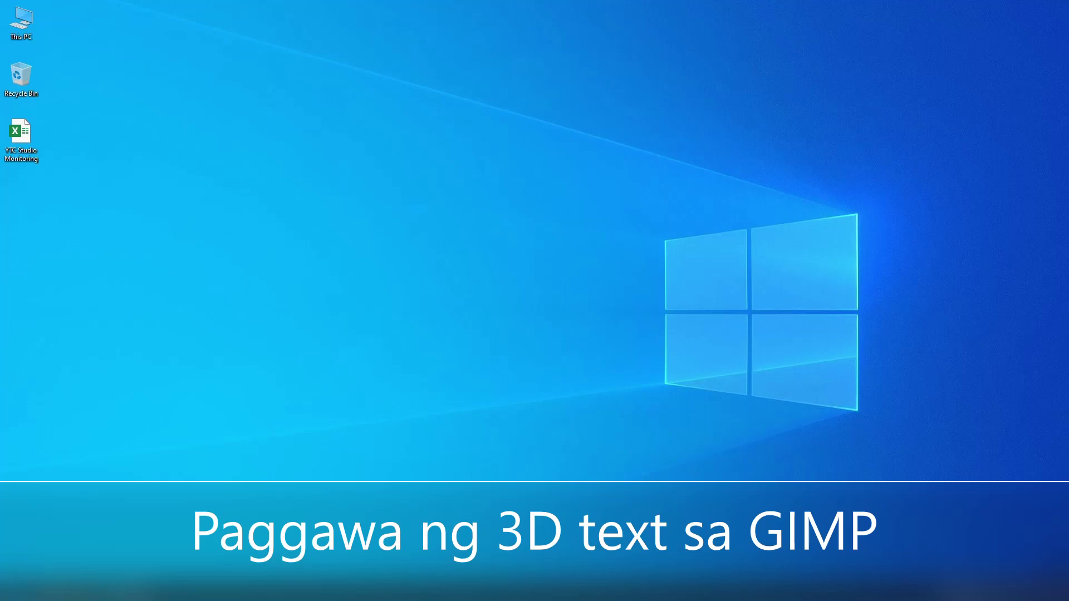
Launch GIMP 2.10.22 and create a new white 1920×1080 px image
key("super")
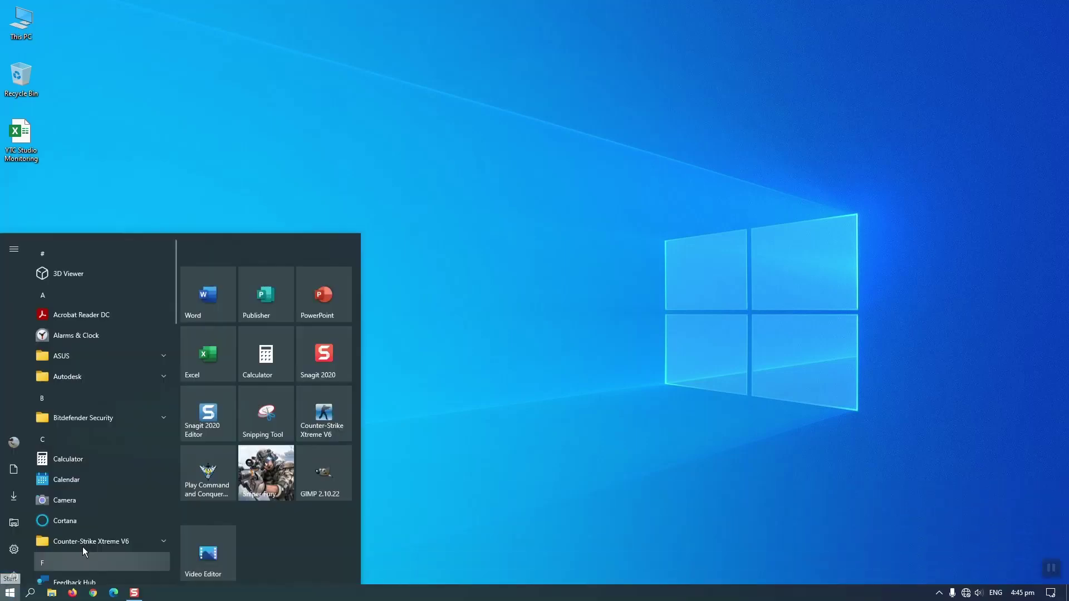
left_click(322, 456)
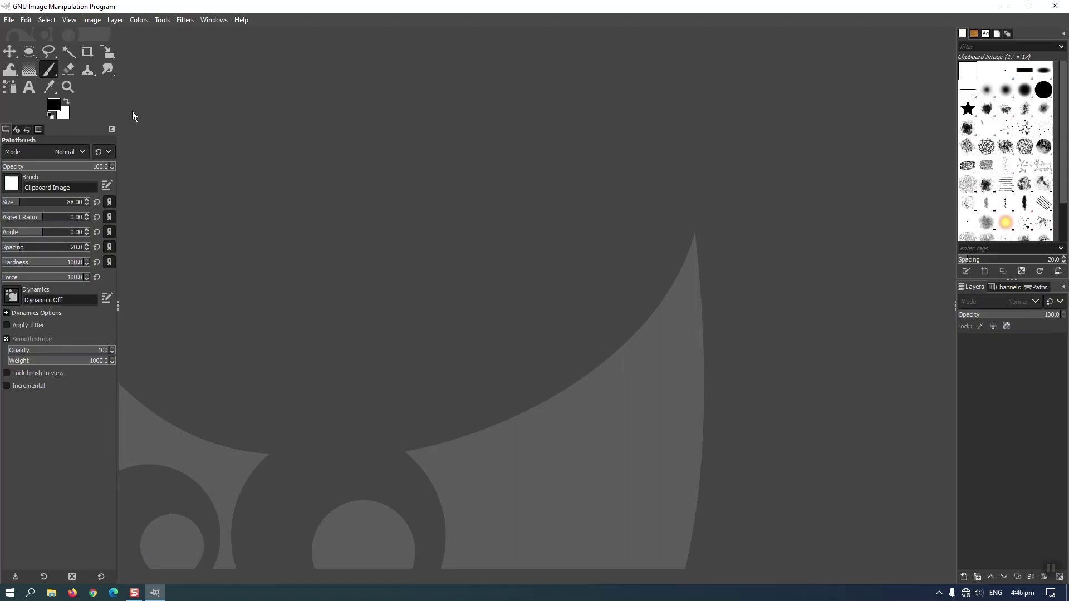
left_click(10, 22)
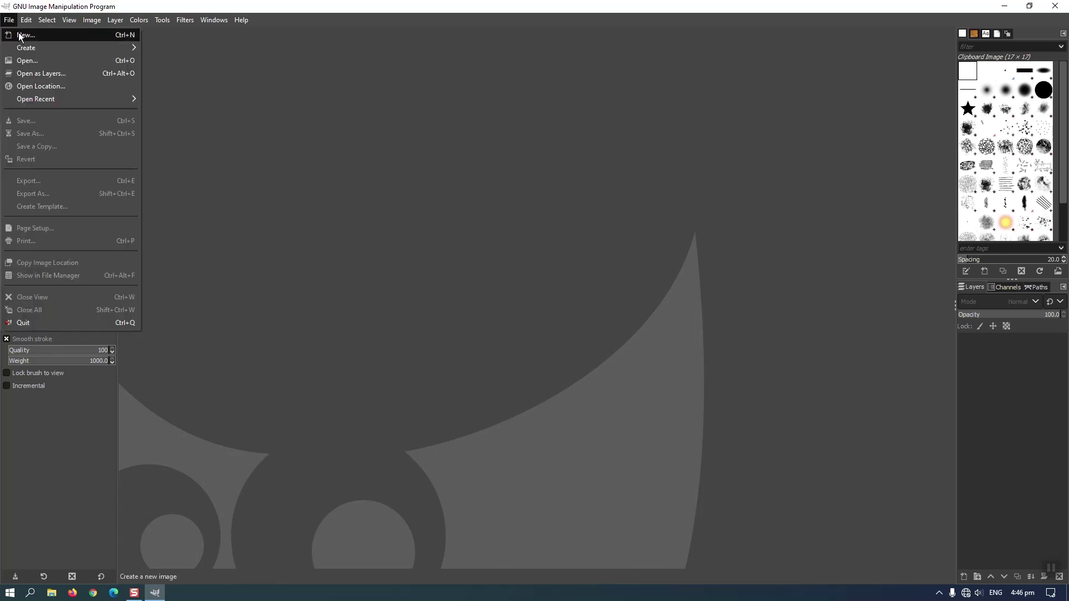
left_click(20, 35)
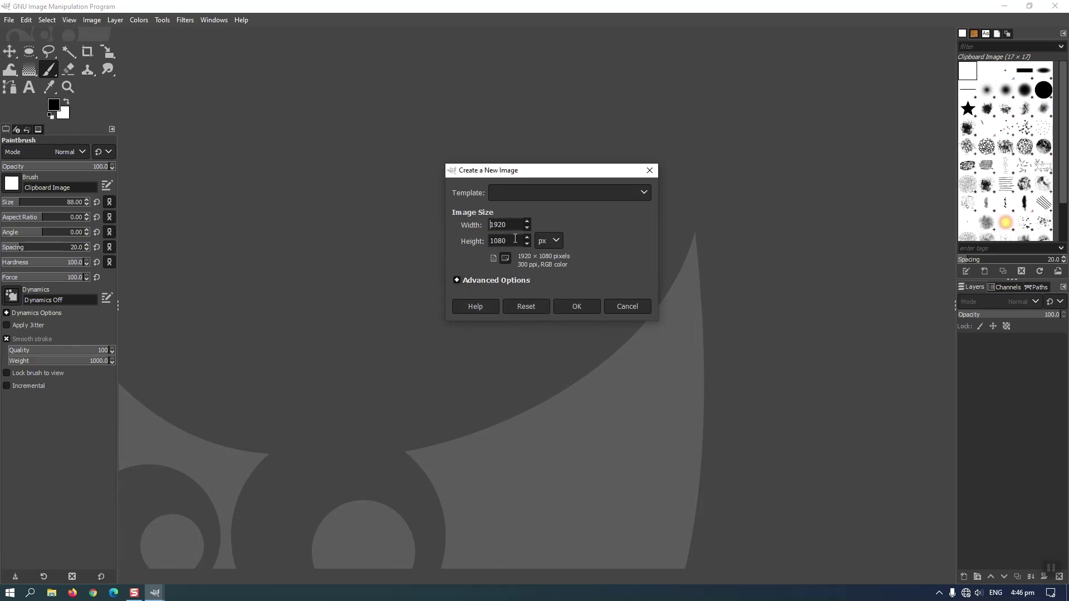
left_click(573, 308)
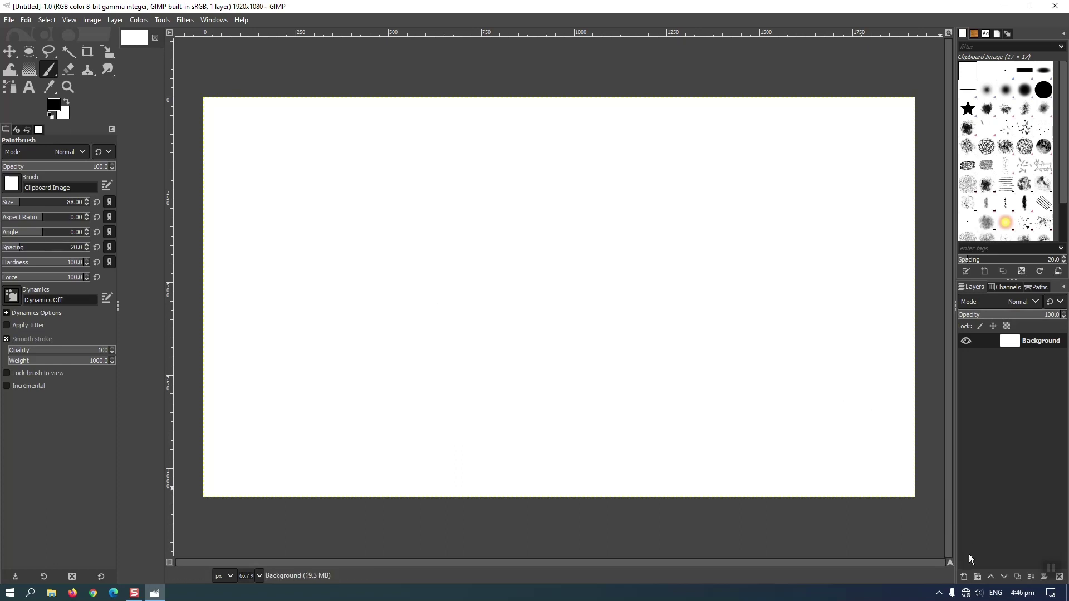
Add a transparent layer and place a text letter 'C' near the canvas centre
left_click(965, 577)
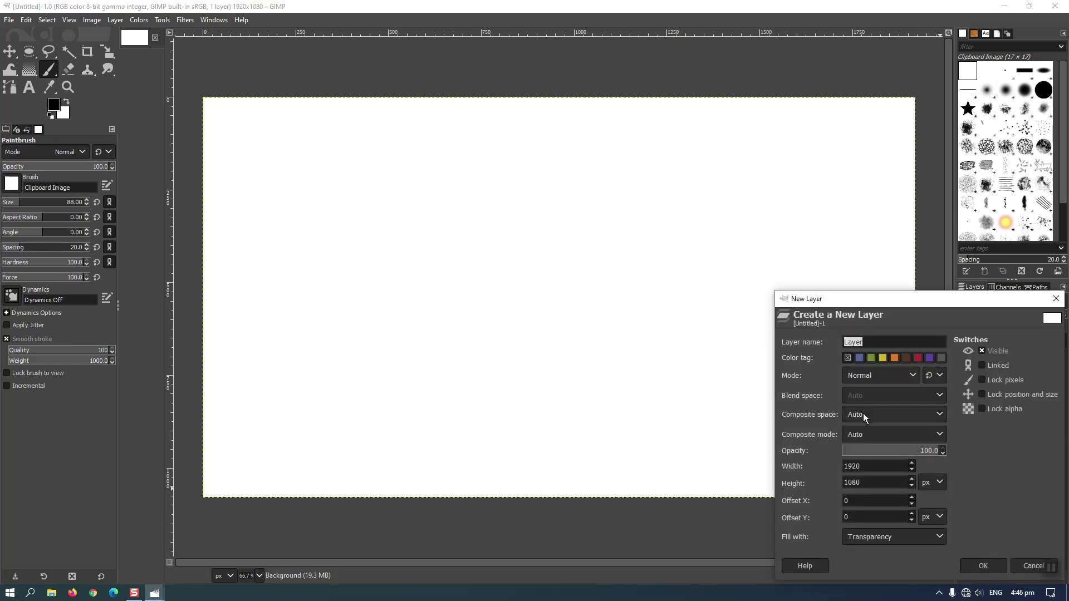
left_click(982, 565)
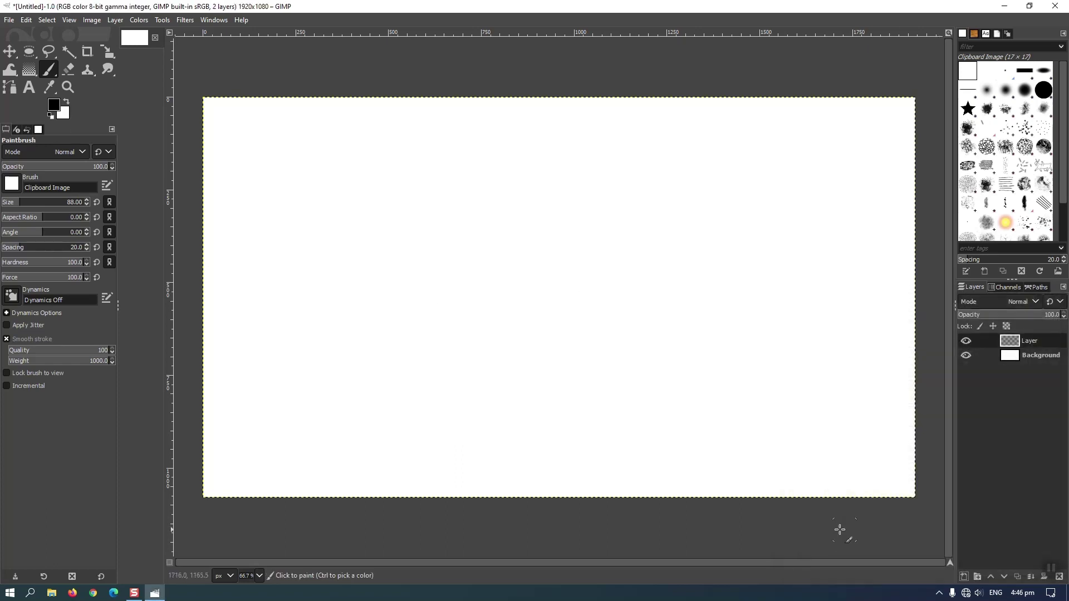
left_click(29, 88)
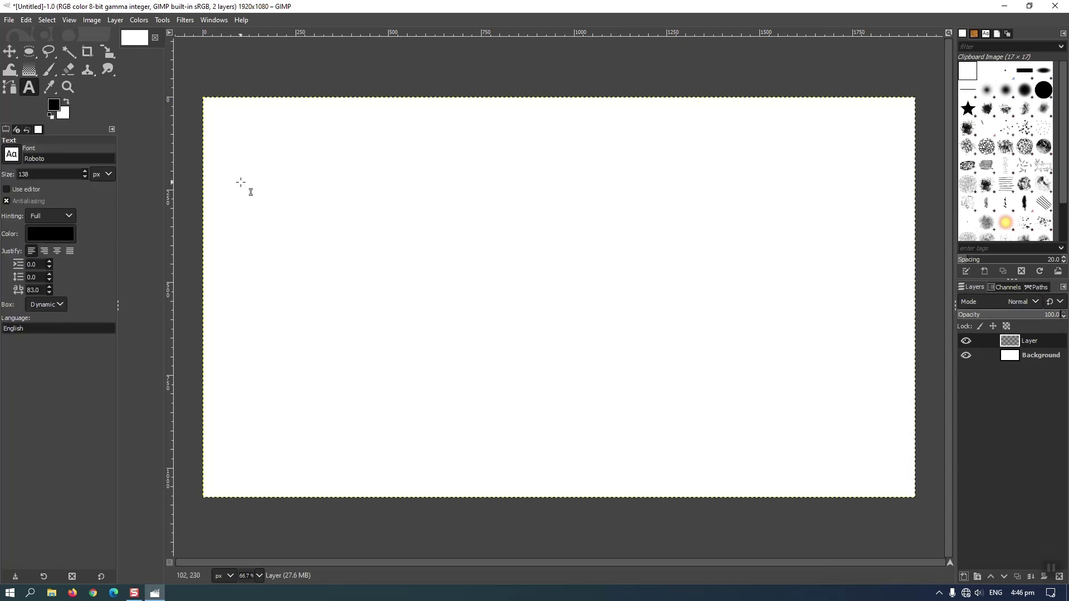
left_click(495, 261)
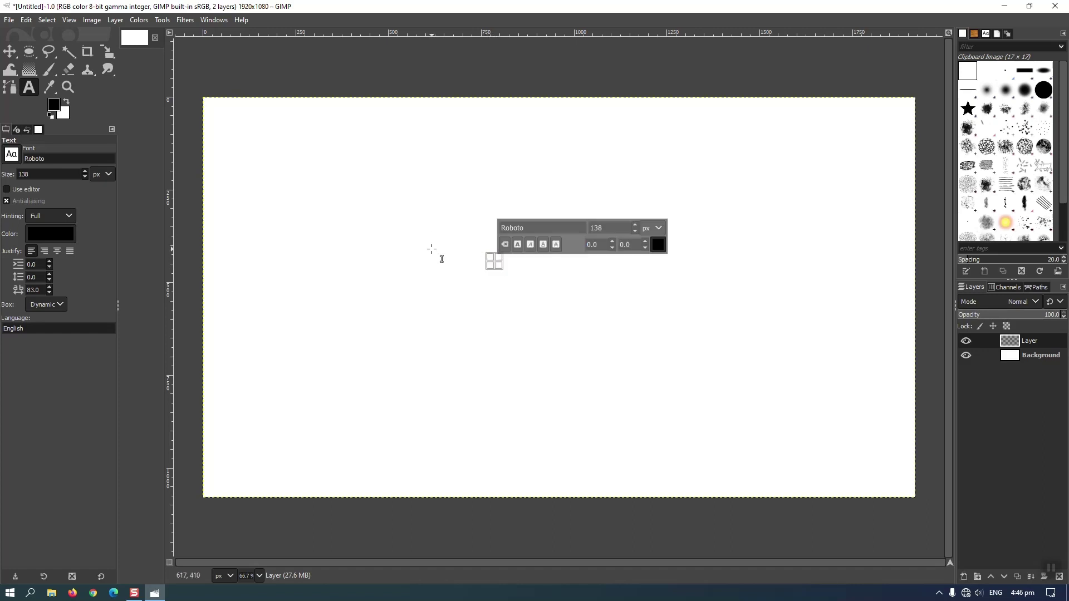
type("C")
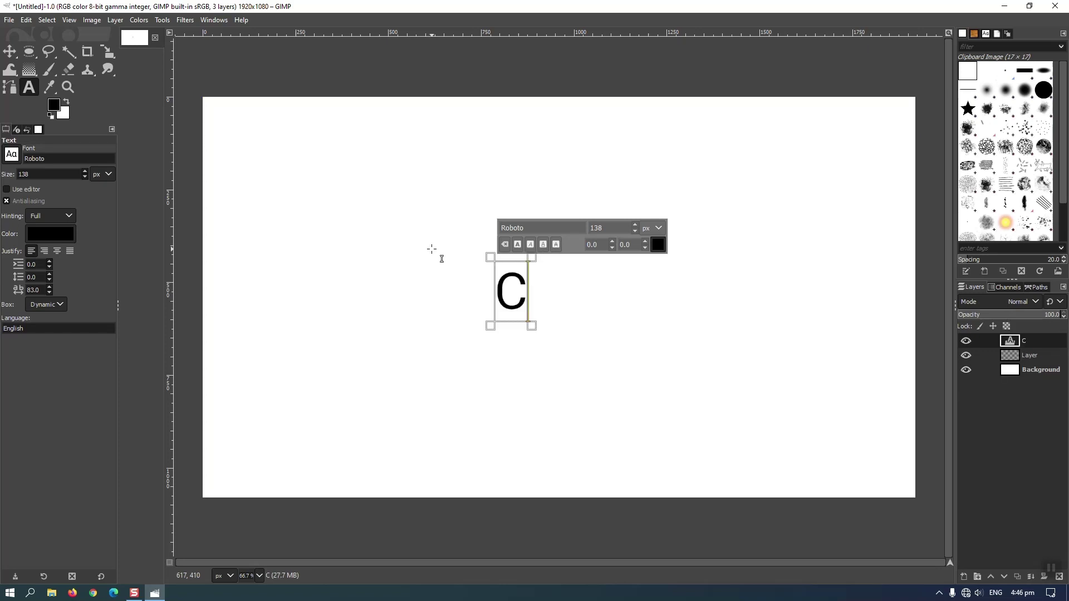
Browse the font list and keep Roboto for the letter C
left_click(11, 155)
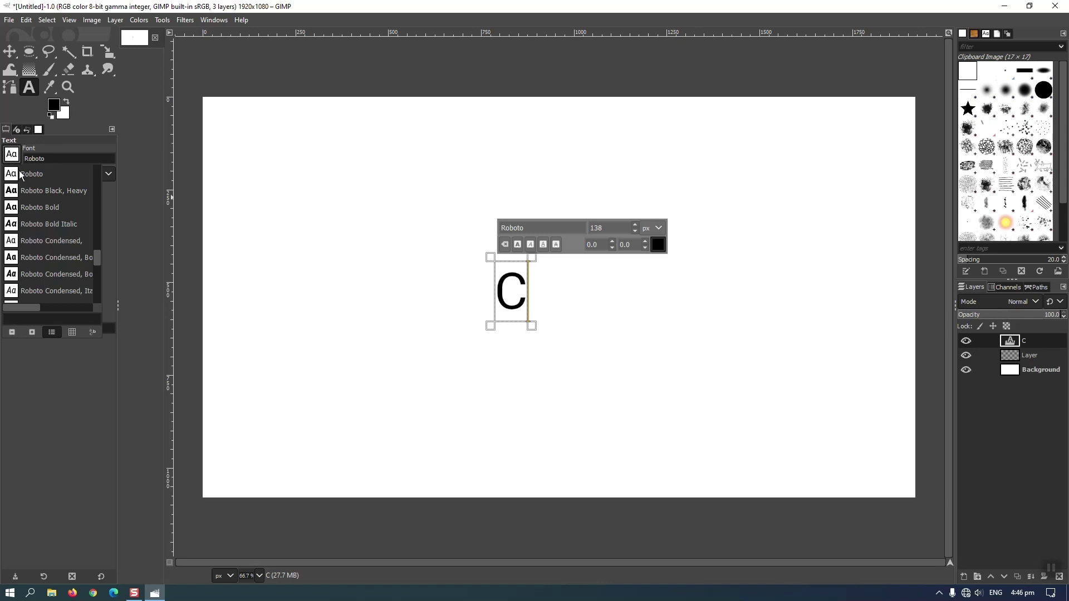
scroll(19, 198, "up", 2)
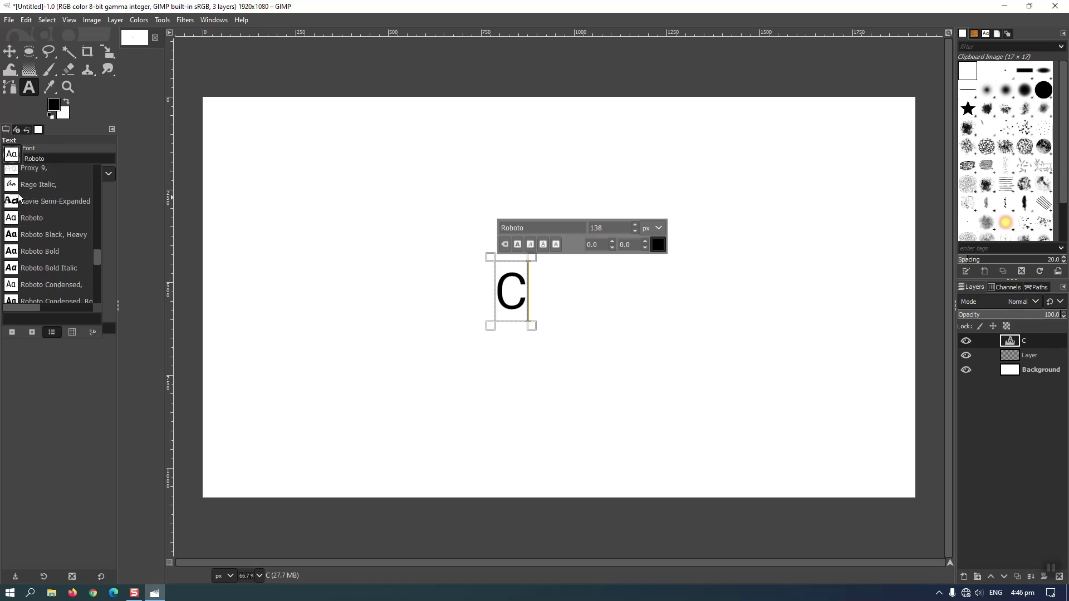
scroll(19, 198, "down", 1)
scroll(20, 195, "up", 2)
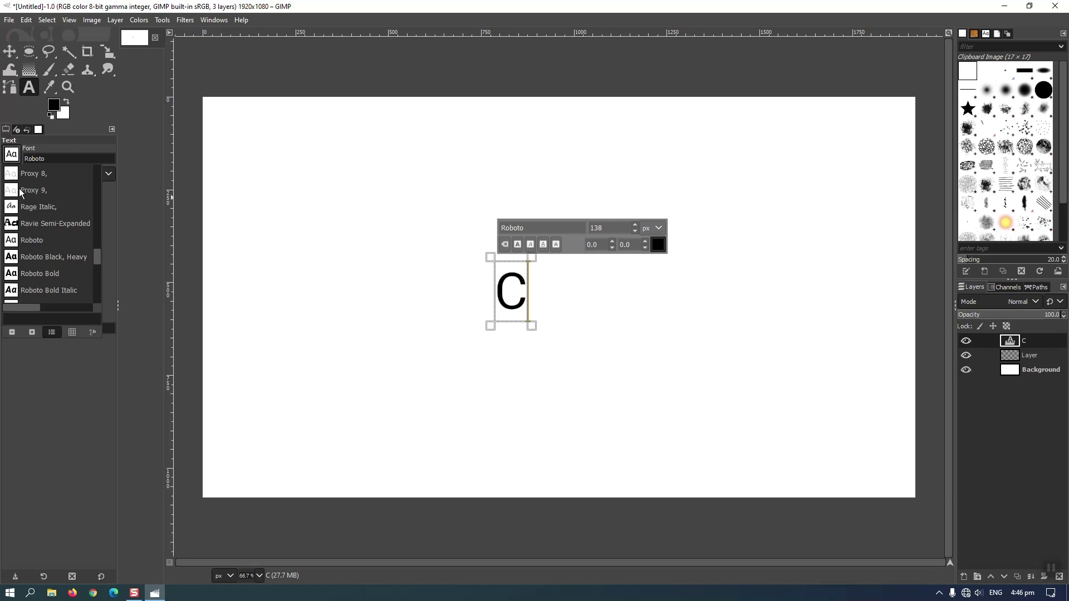
left_click(16, 157)
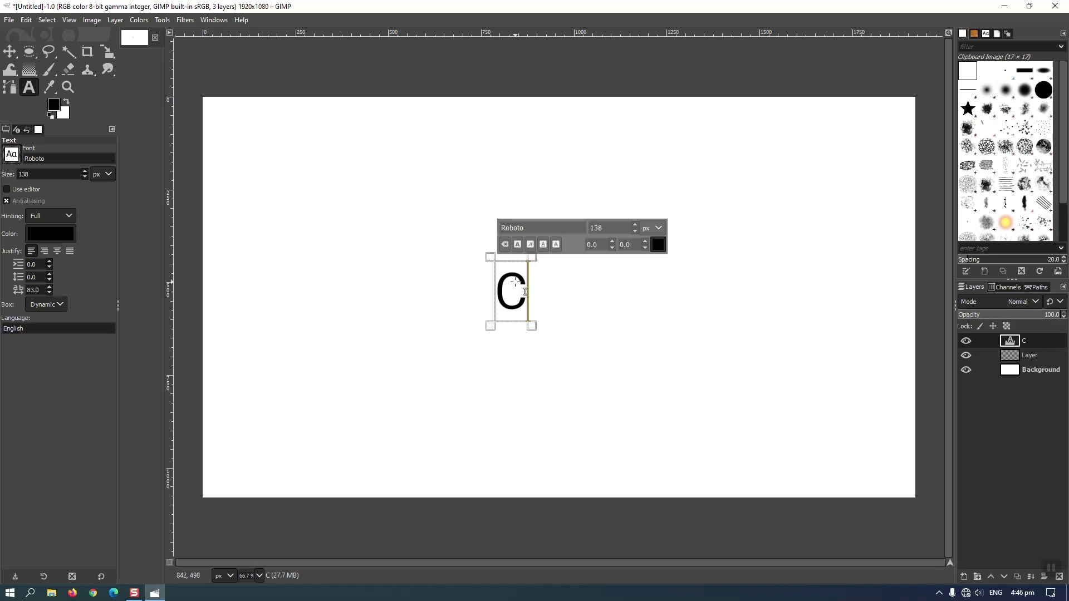
Enlarge the C to 480 px and move its layer slightly higher
left_click(636, 227)
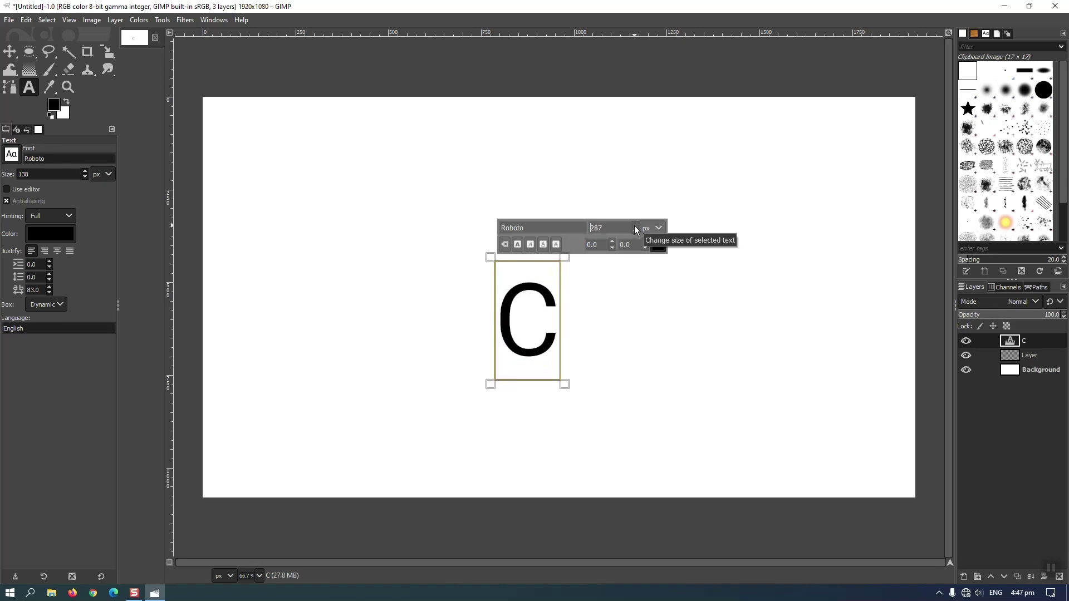
type("480")
left_click(560, 279)
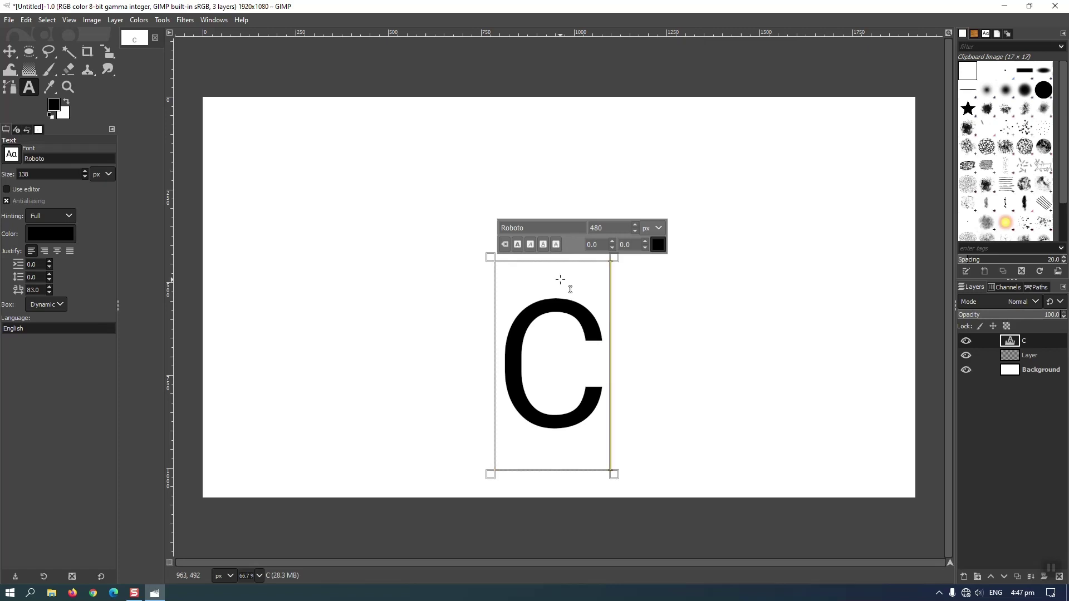
left_click(9, 51)
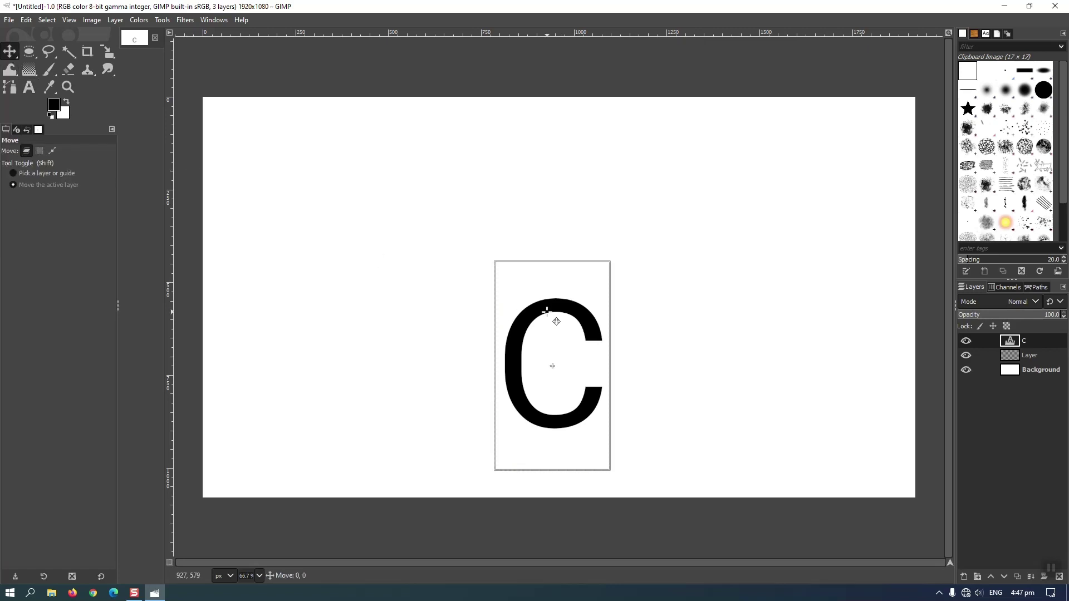
left_click_drag(547, 312, 549, 254)
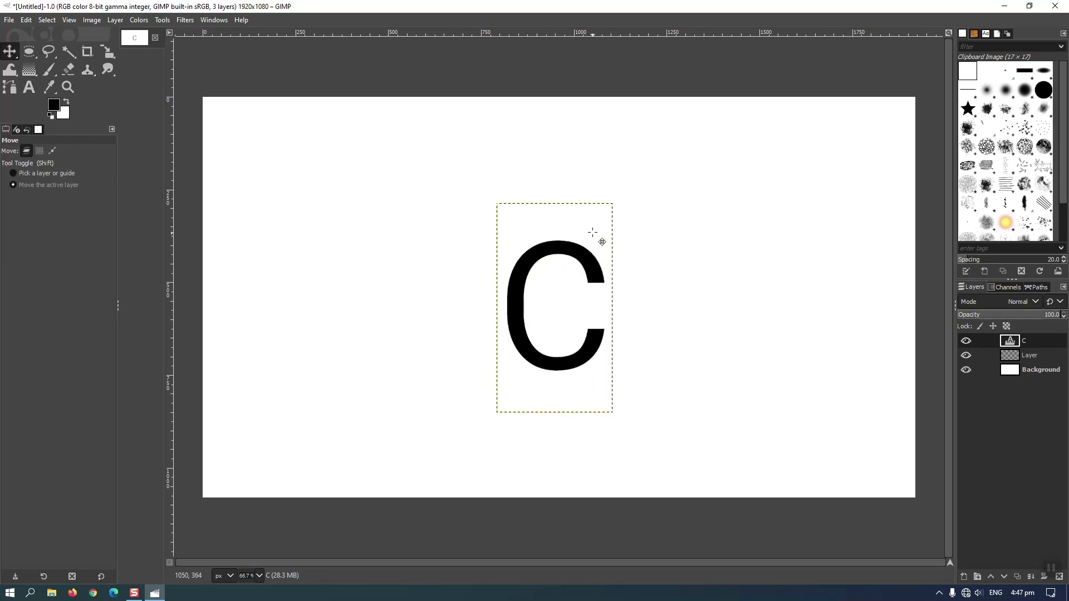
Raise the C's text size further to about 802 px
left_click(29, 87)
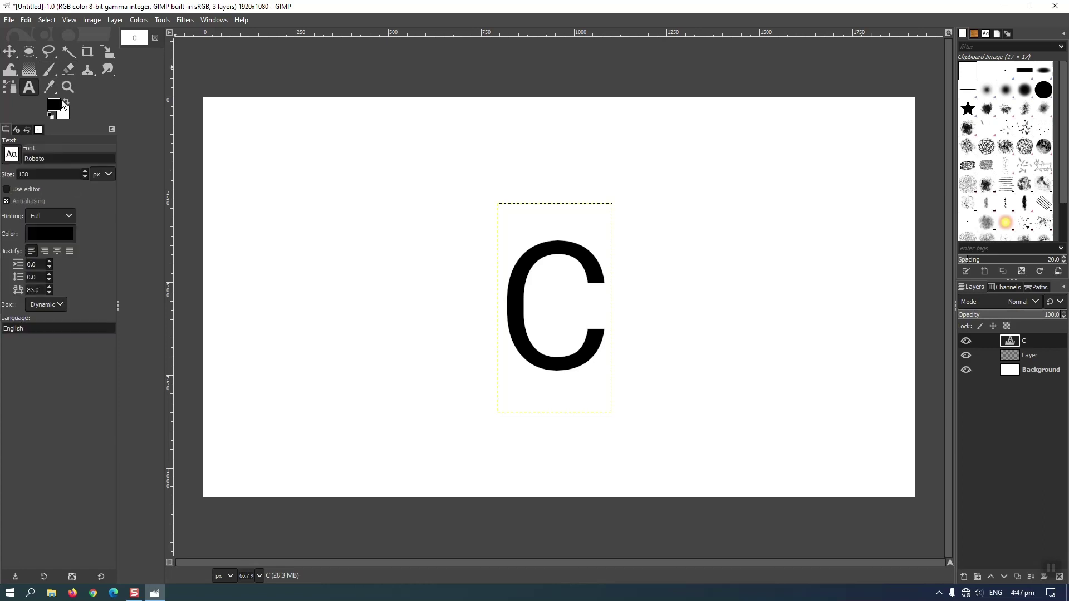
left_click(562, 250)
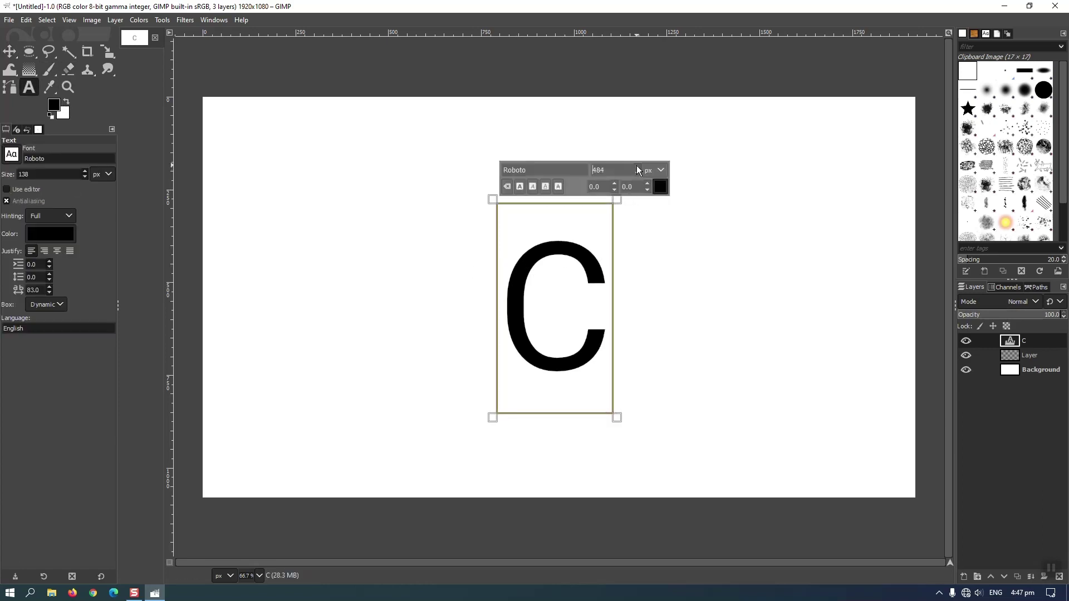
scroll(638, 169, "up", 5)
scroll(637, 169, "up", 5)
scroll(637, 169, "up", 5)
scroll(638, 169, "up", 5)
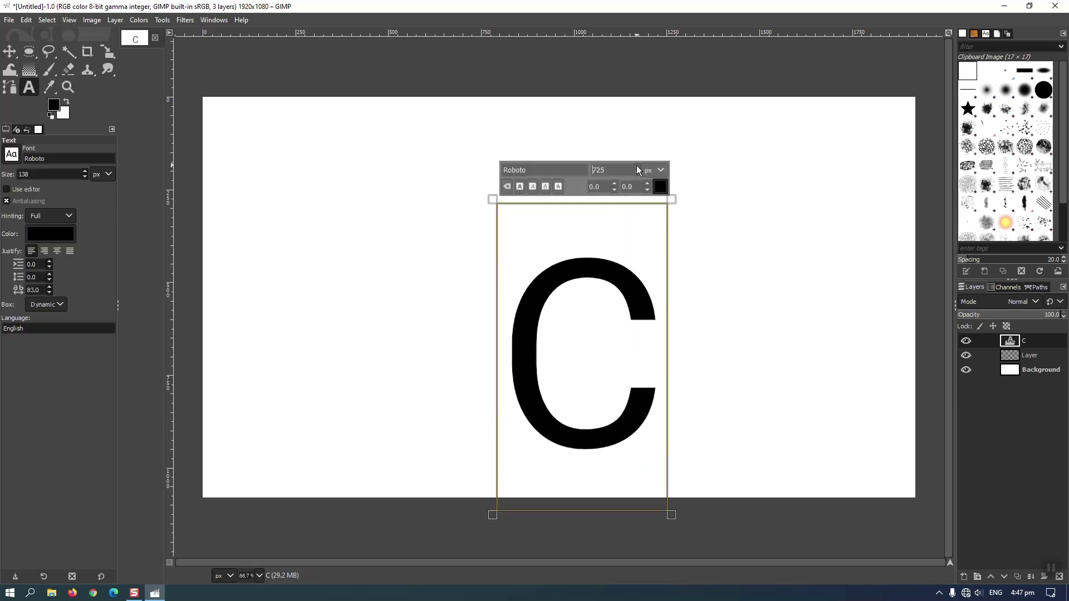
scroll(637, 170, "up", 3)
scroll(638, 169, "up", 2)
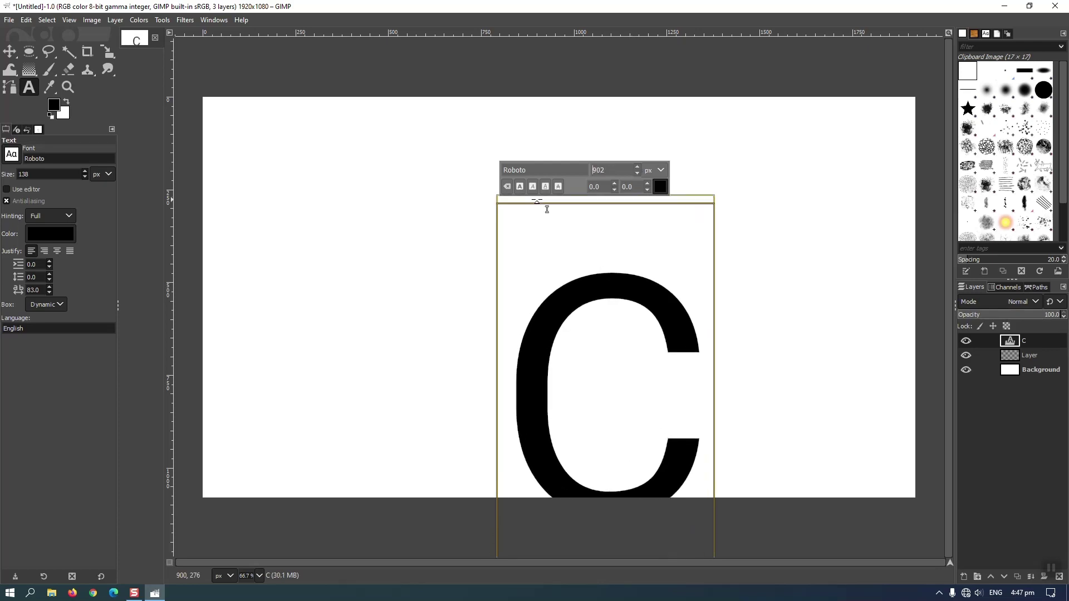
Centre the big C on the canvas and lower its opacity to 38.9
left_click(15, 51)
left_click_drag(569, 282, 525, 181)
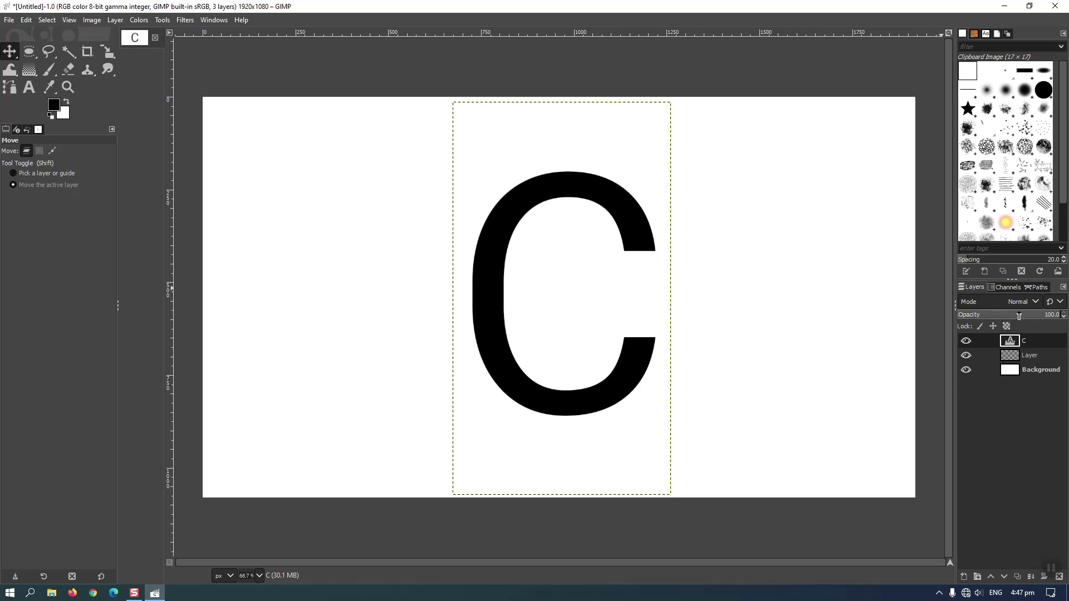
left_click_drag(1034, 315, 997, 316)
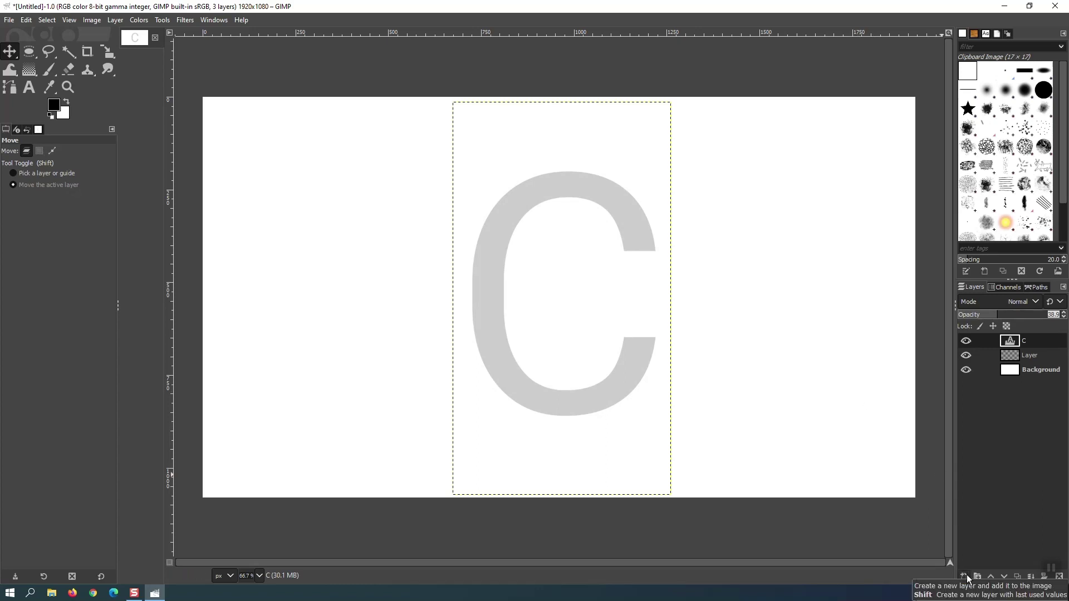
Add Layer #1 above the C and draw a 122×121 px circular selection near the top-left
left_click(966, 575)
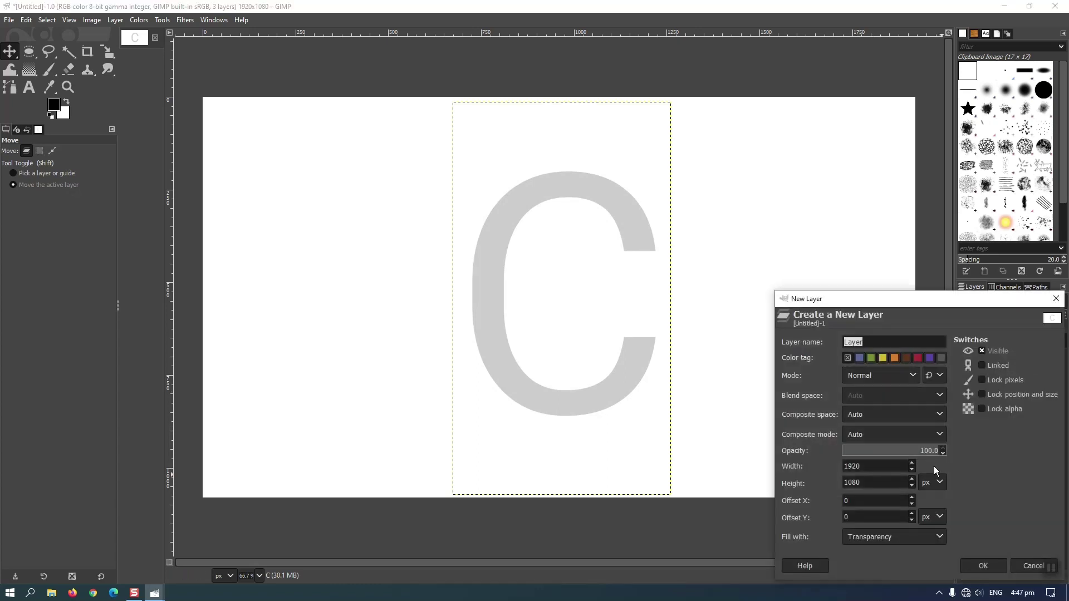
left_click(985, 566)
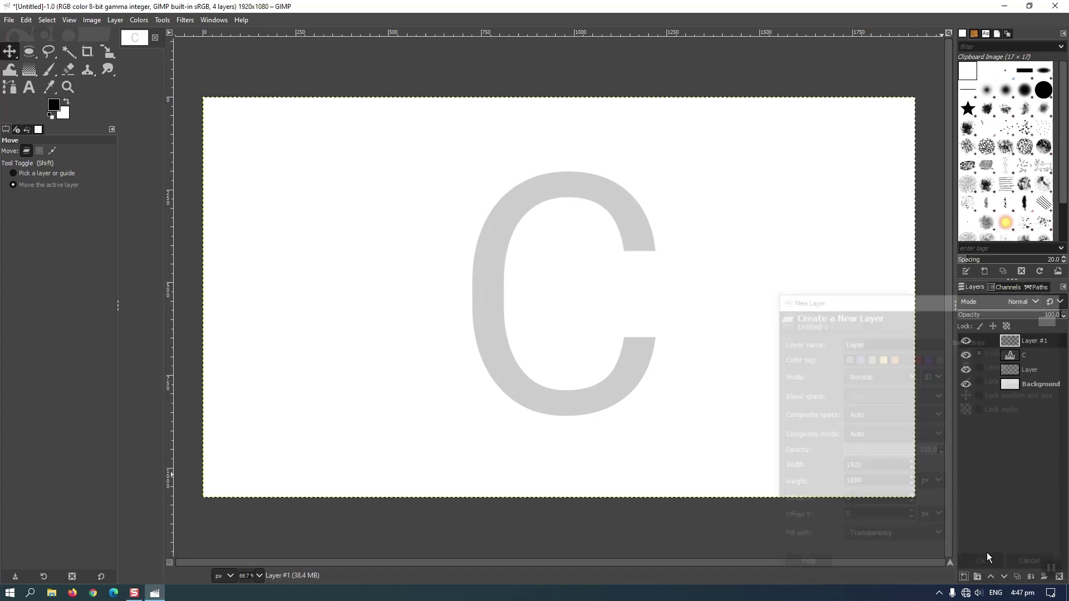
left_click(964, 575)
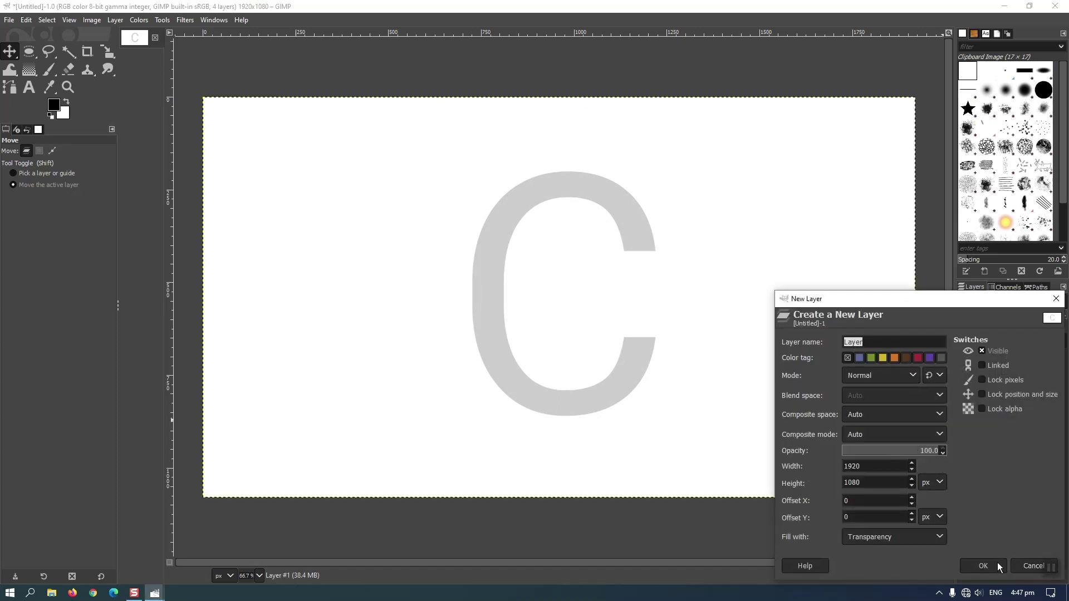
left_click(1030, 566)
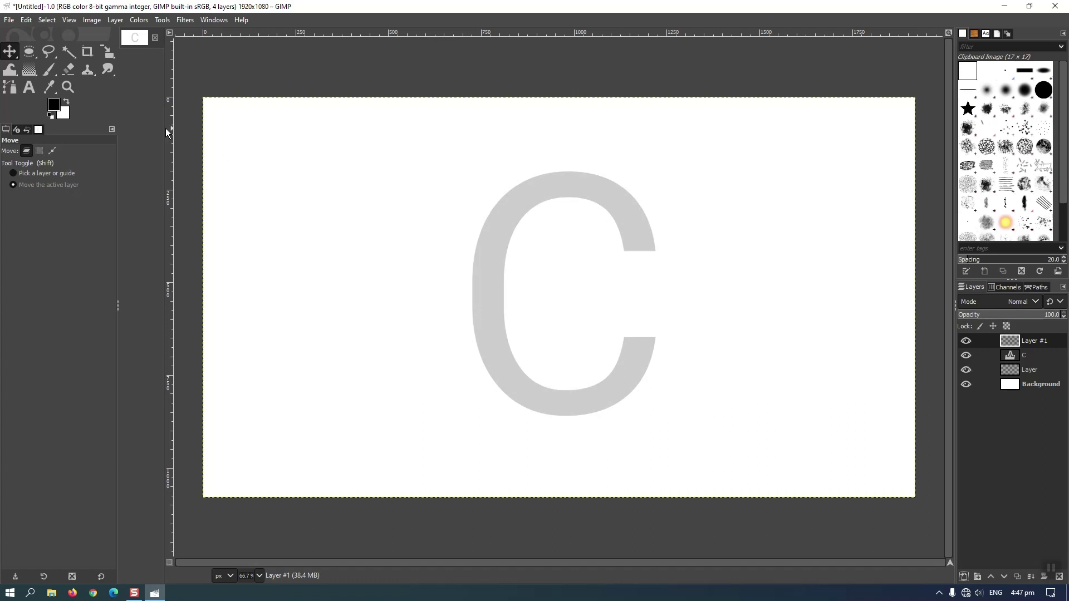
left_click(30, 52)
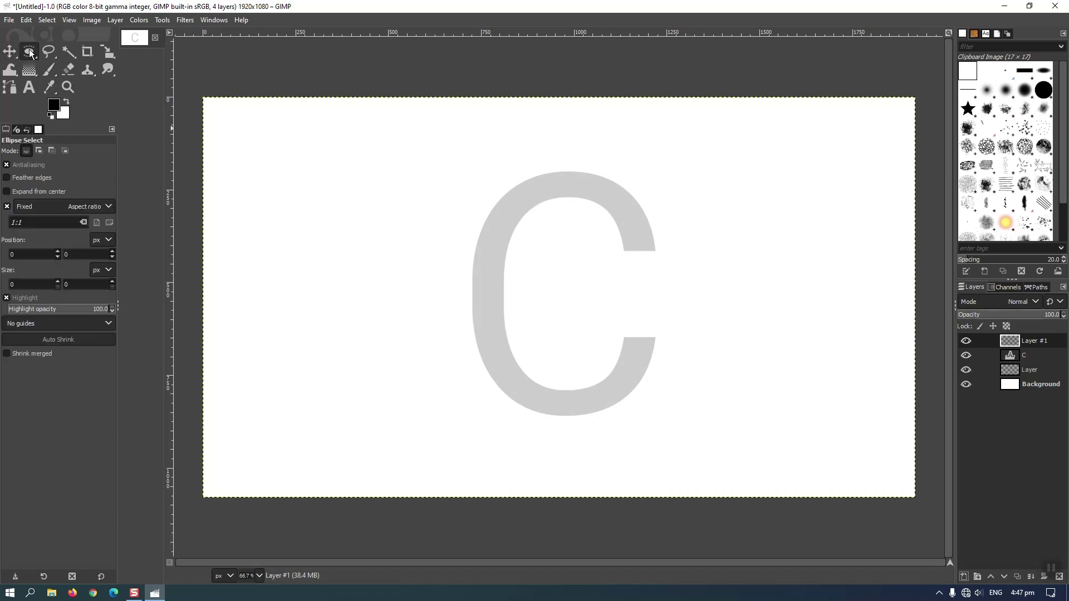
left_click_drag(243, 136, 285, 180)
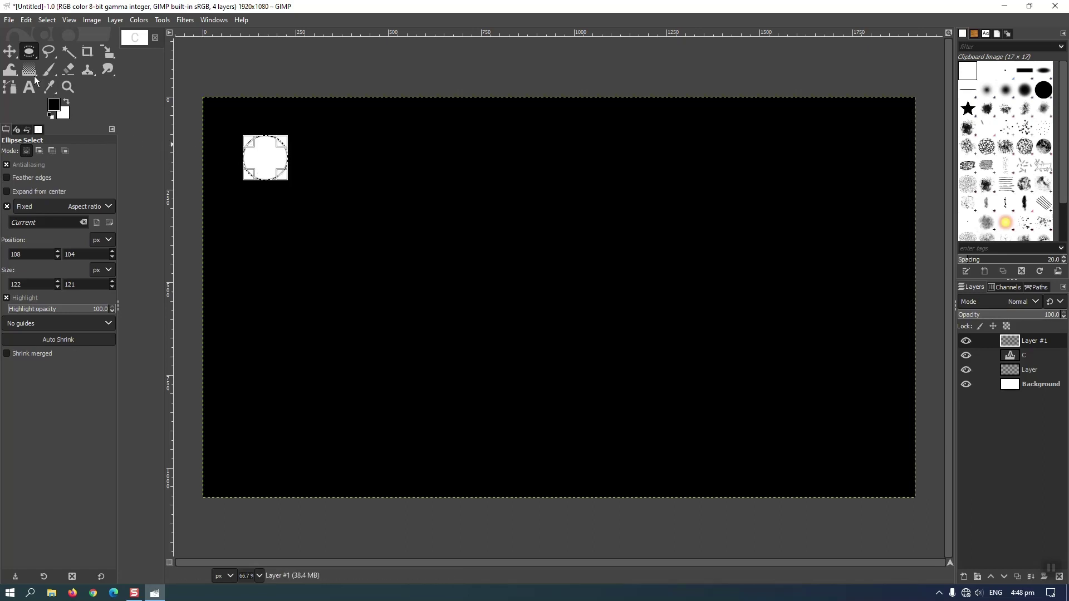
Set the foreground colour to bright red
left_click(53, 105)
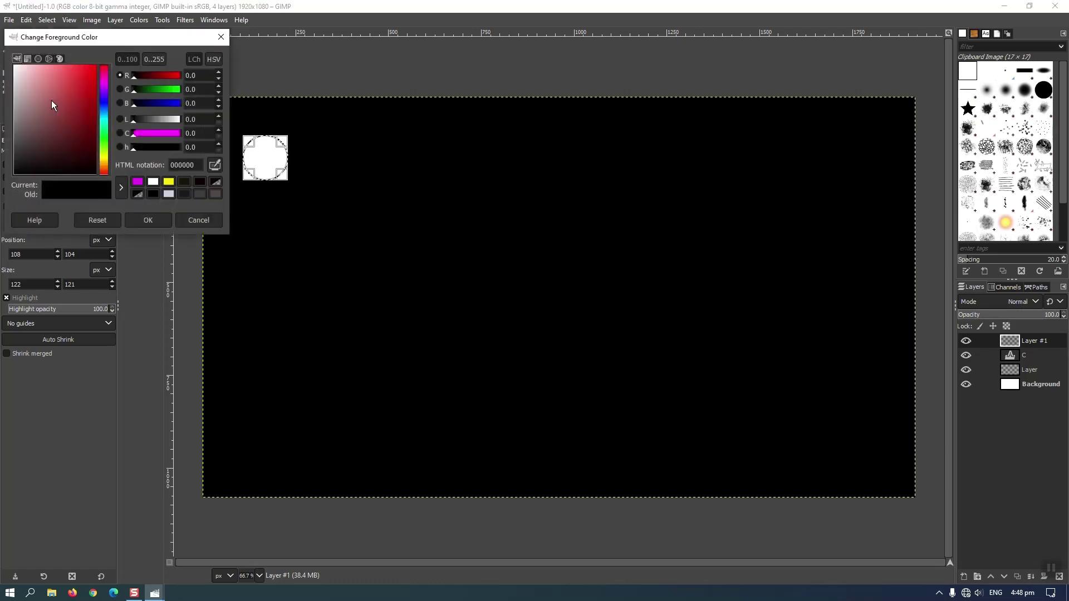
left_click(91, 68)
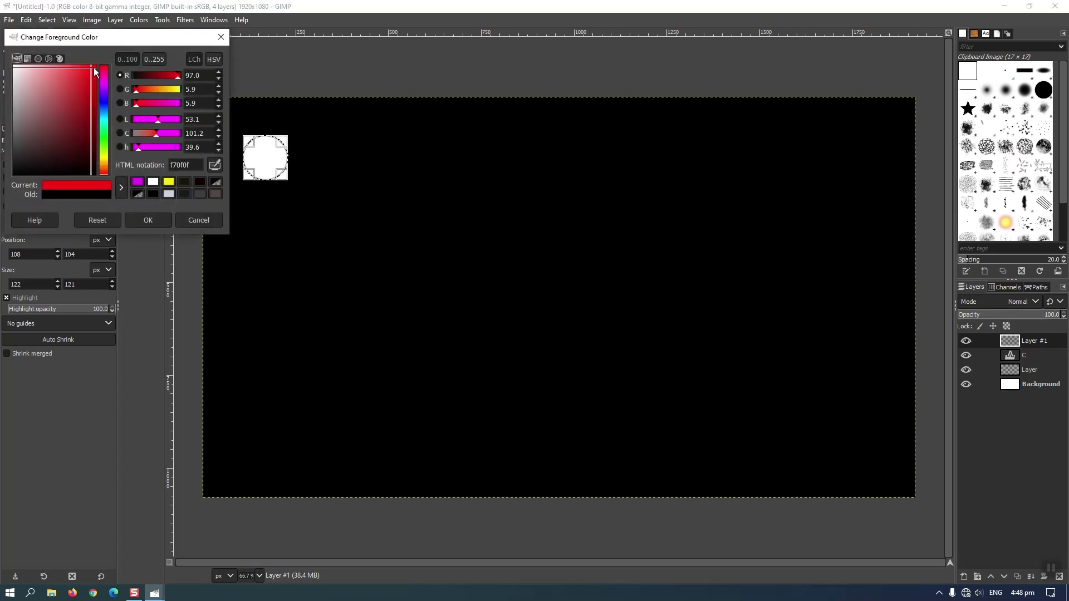
left_click(92, 67)
left_click(155, 218)
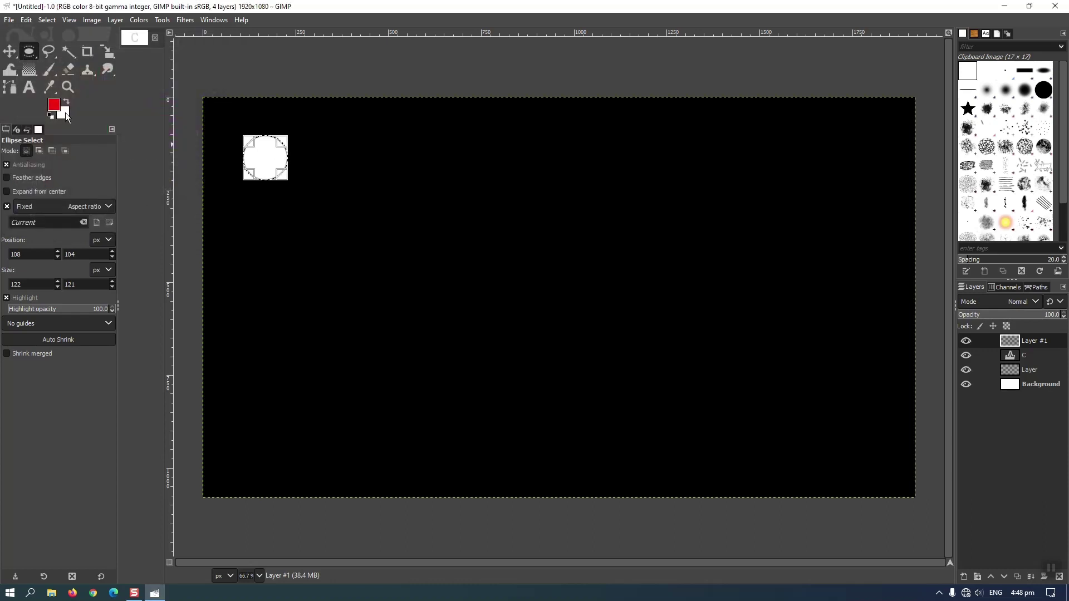
Set the background colour to magenta e859ed
left_click(65, 113)
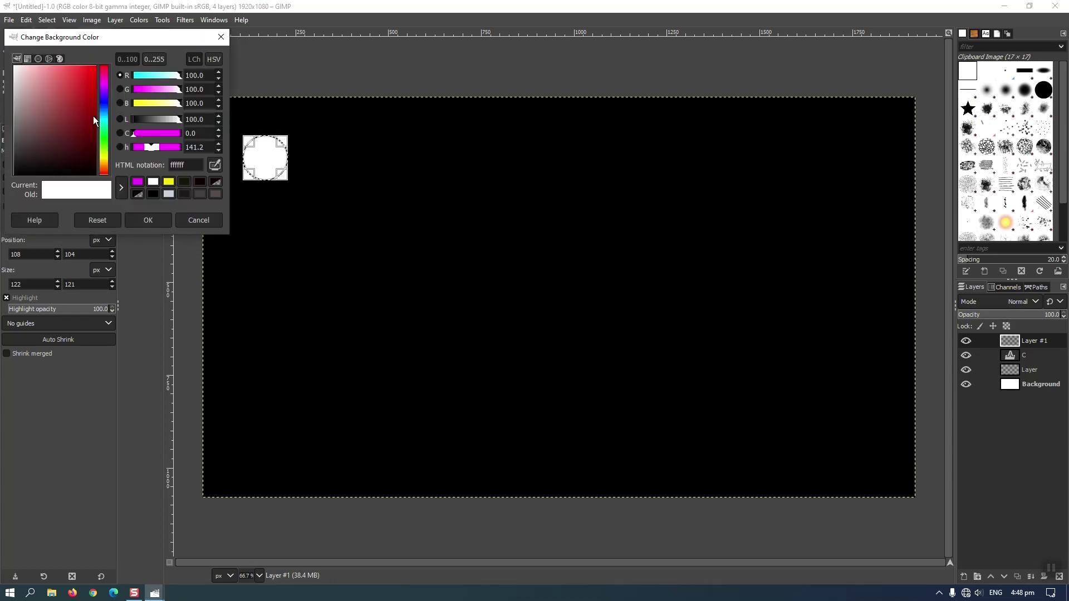
left_click(103, 84)
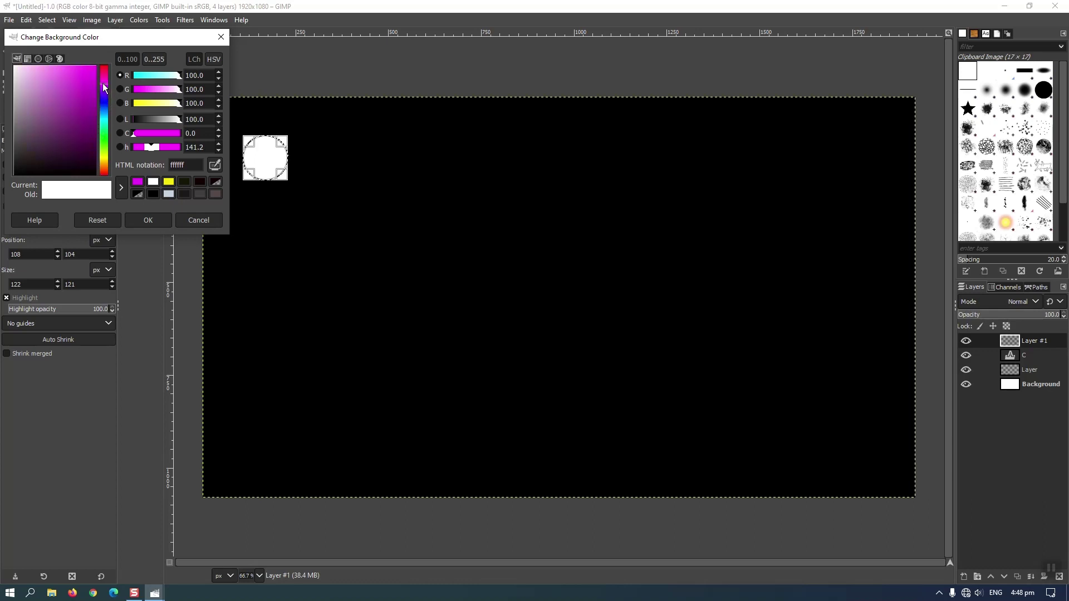
left_click(65, 73)
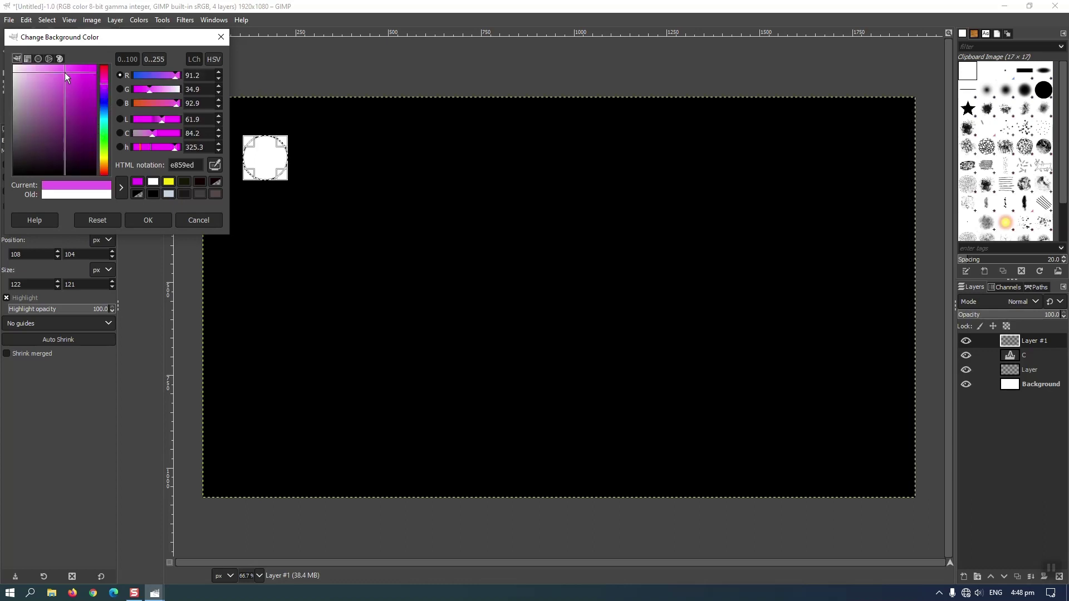
left_click(143, 219)
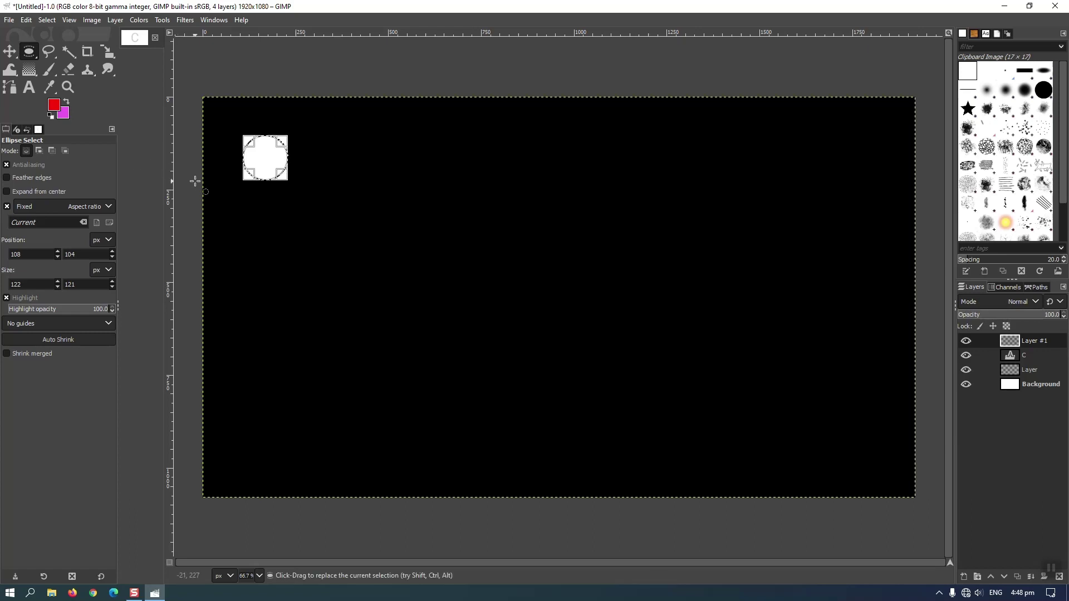
Fill the small circle with a vertical magenta-to-red gradient on Layer #1
key("Return")
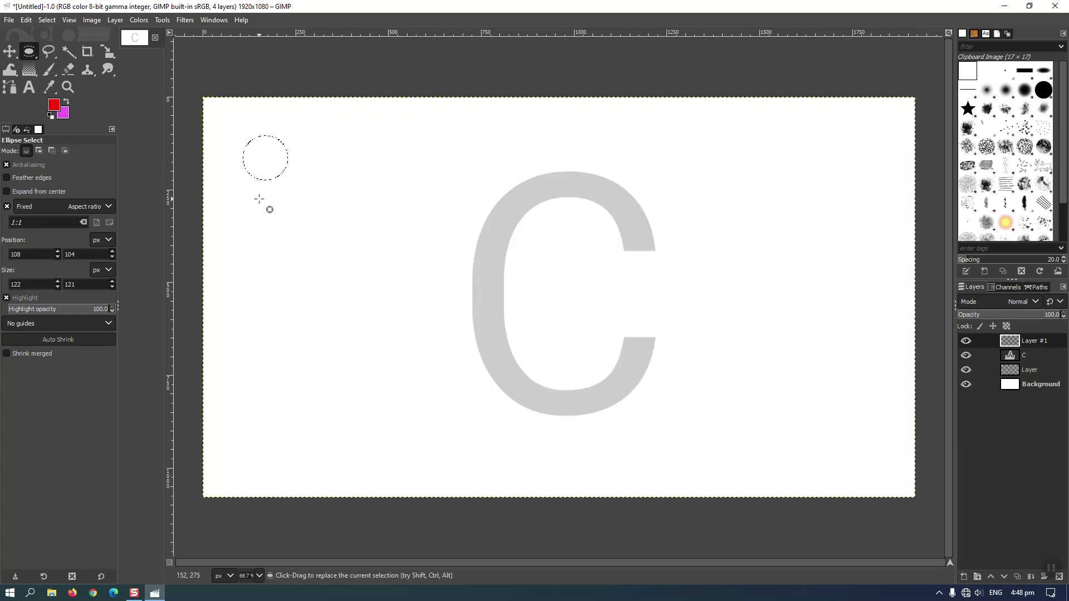
left_click_drag(268, 188, 270, 180)
key("Escape")
left_click(34, 70)
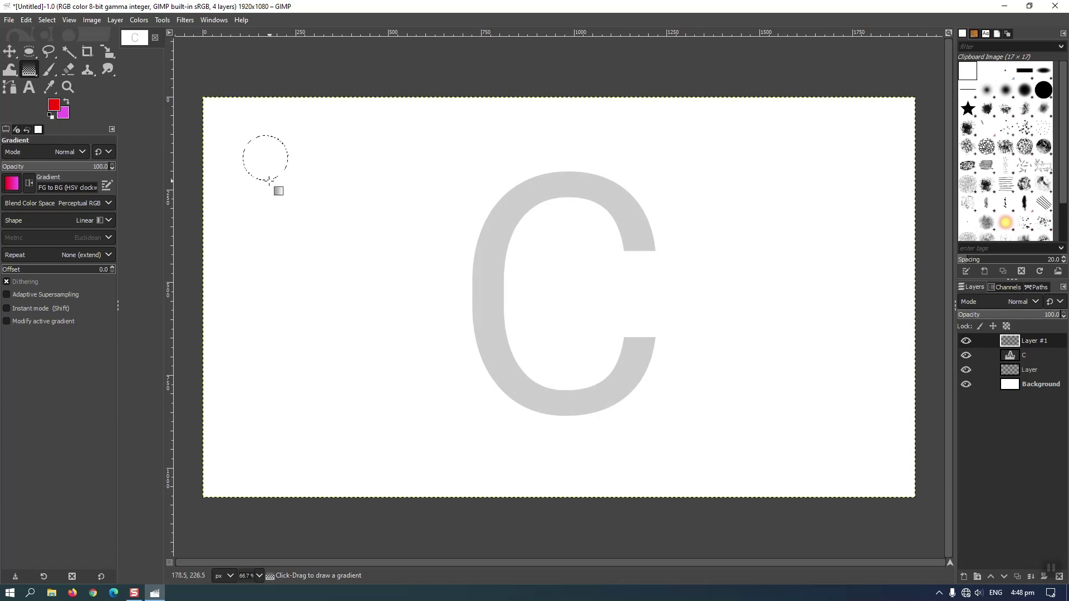
mouse_move(270, 173)
left_mouse_down()
mouse_move(264, 139)
mouse_move(286, 151)
left_mouse_up()
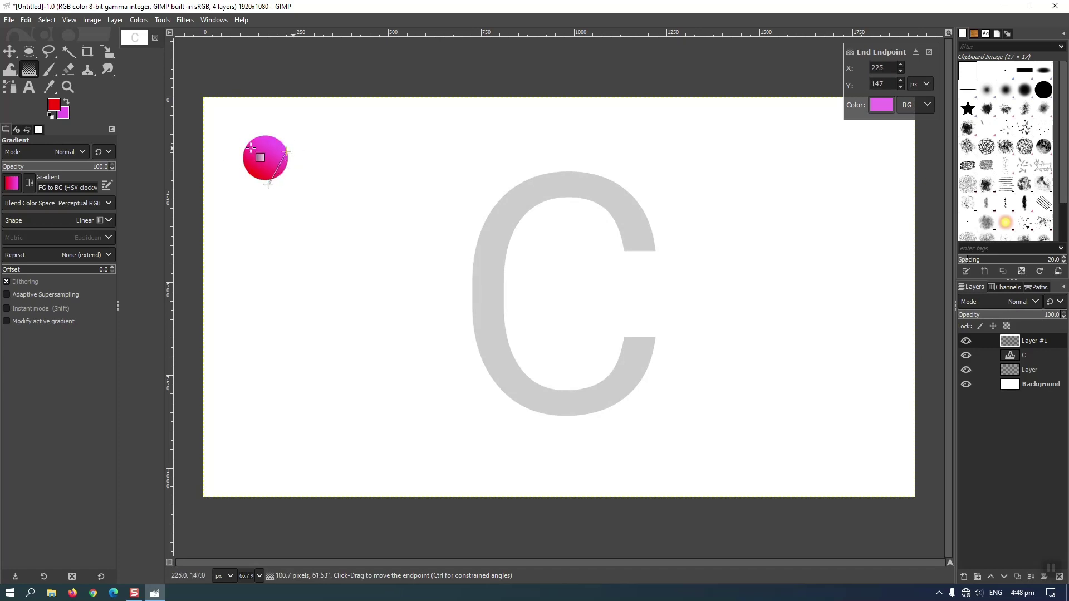
mouse_move(286, 151)
left_mouse_down()
mouse_move(282, 118)
mouse_move(242, 174)
mouse_move(231, 152)
mouse_move(318, 172)
mouse_move(270, 162)
mouse_move(268, 135)
left_mouse_up()
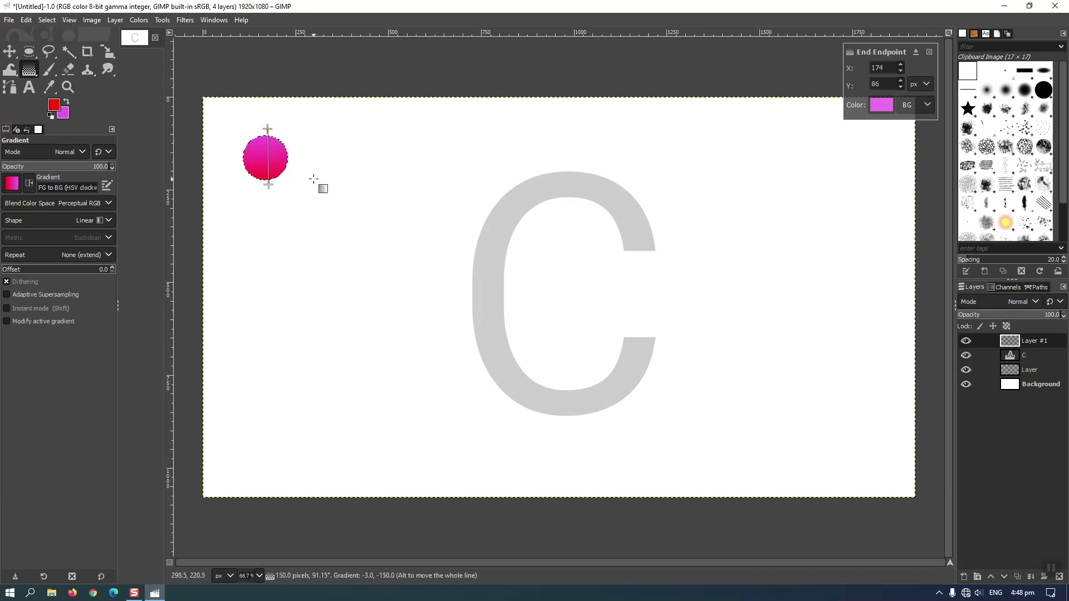
key("Return")
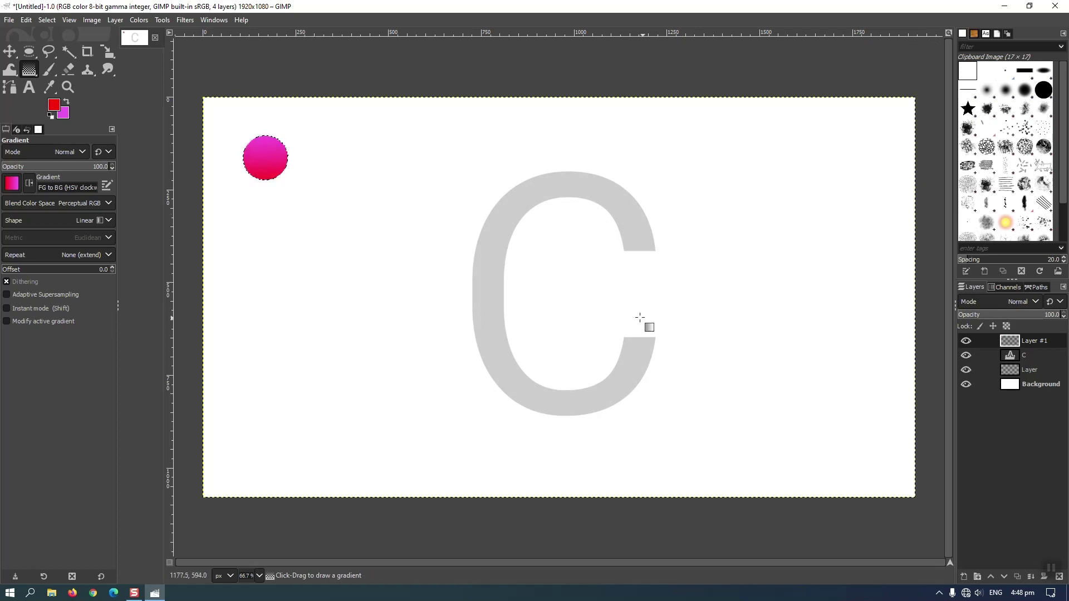
Copy Layer #1's gradient circle via Alpha to Selection, then clear the selection
right_click(1023, 341)
left_click(974, 346)
left_click(27, 21)
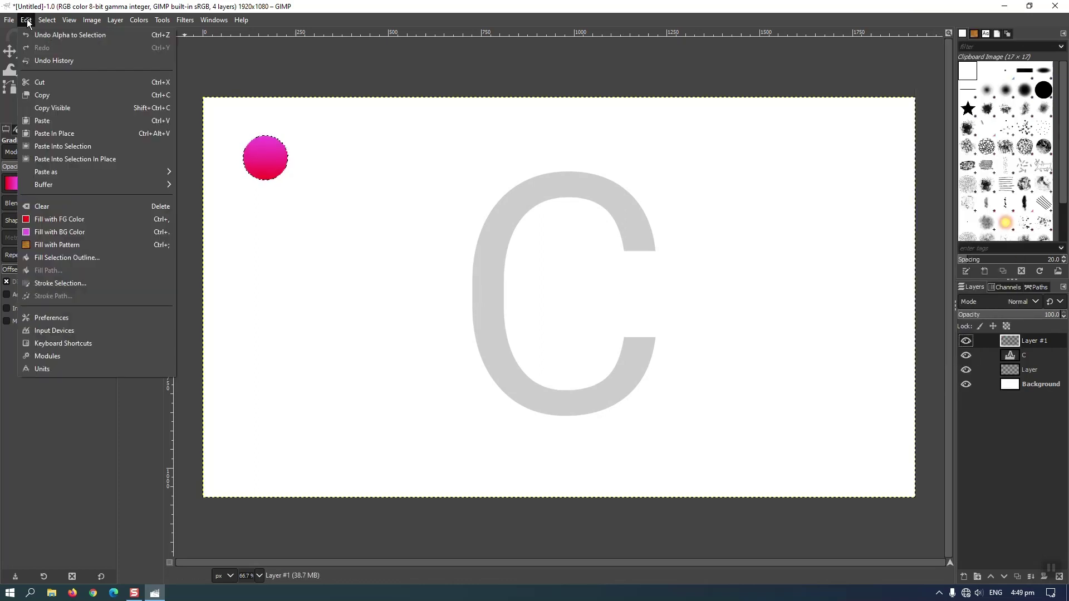
left_click(54, 96)
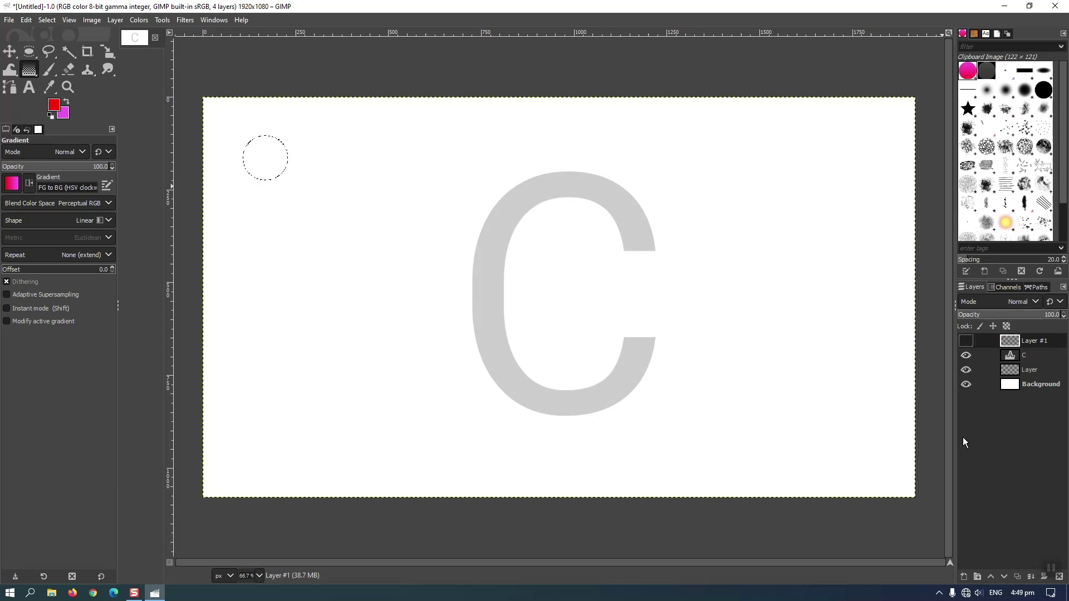
left_click(47, 20)
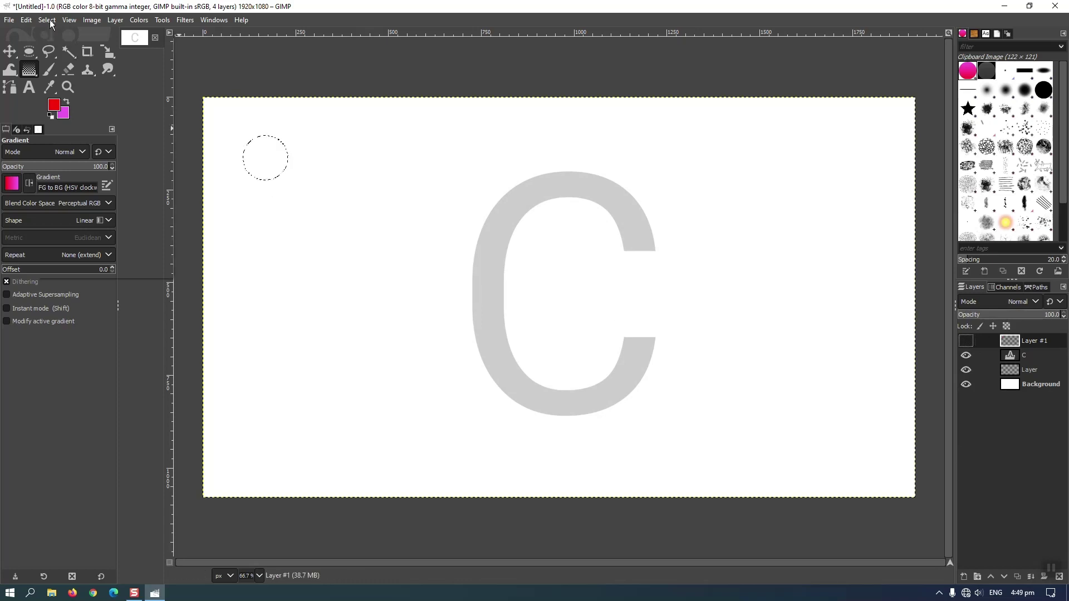
left_click(57, 47)
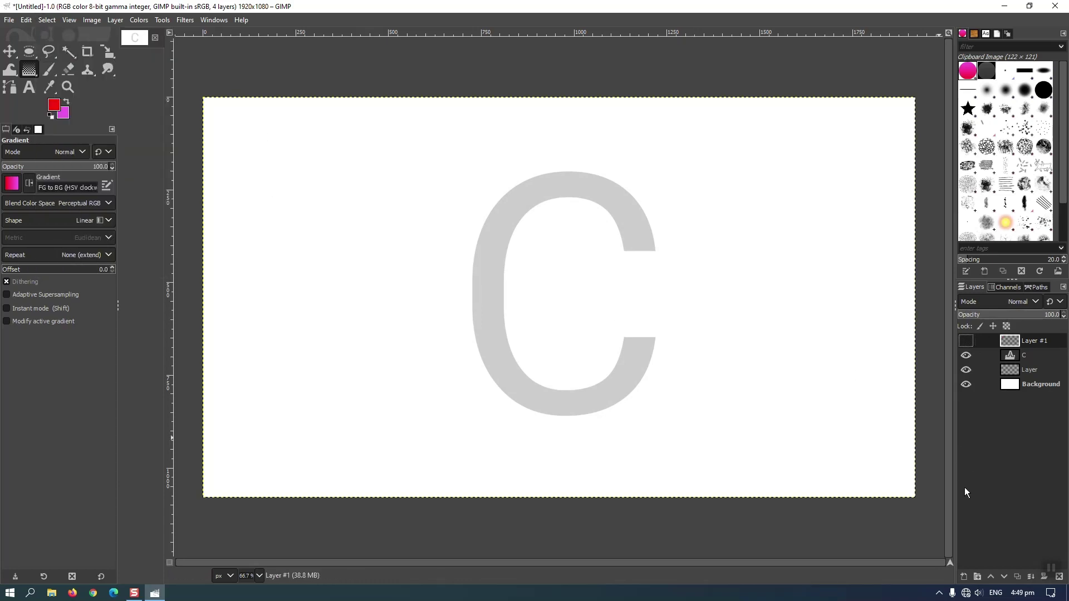
Add transparent Layer #2 and switch to the Paintbrush with the Clipboard Image brush
left_click(965, 578)
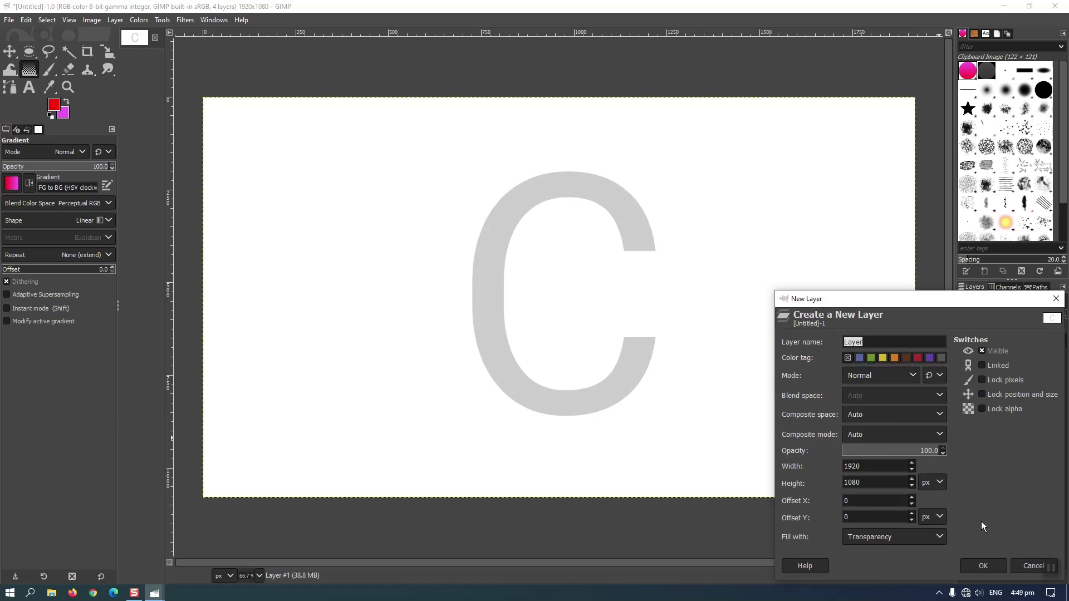
left_click(983, 566)
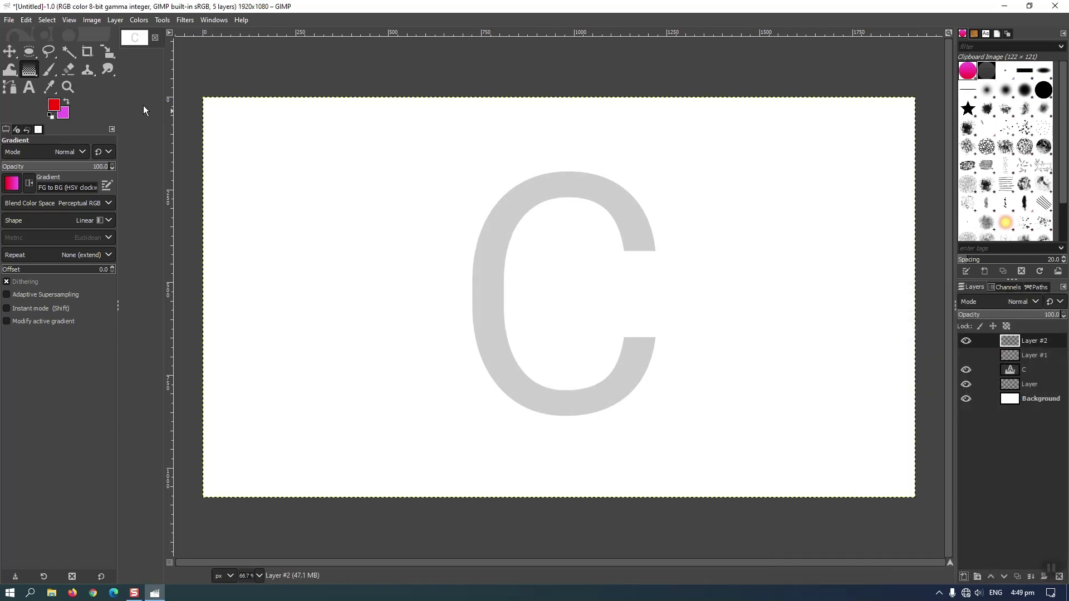
left_click(48, 71)
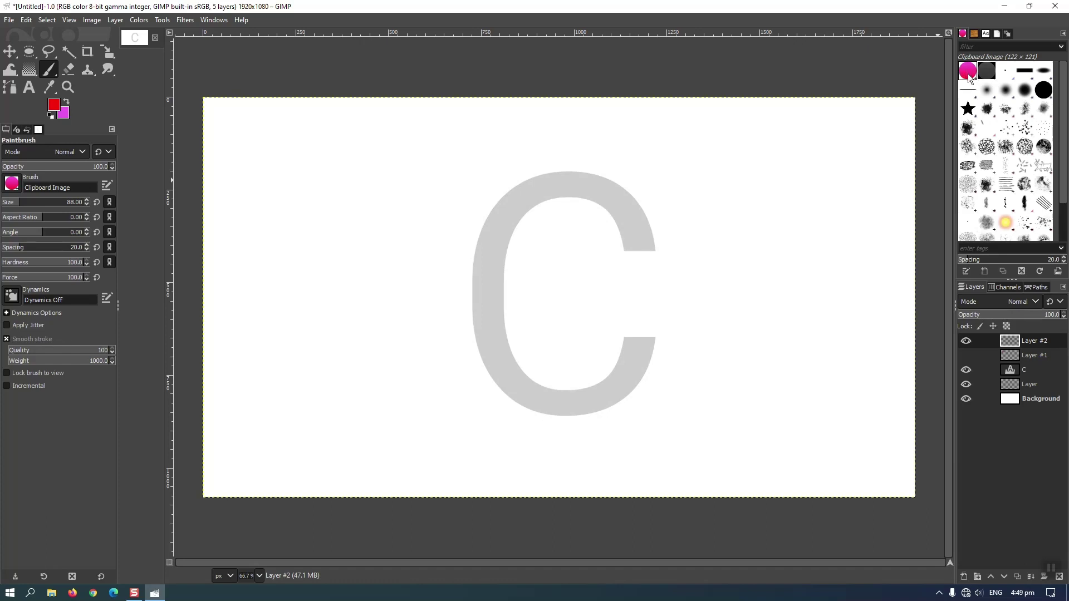
Paint trial sphere-brush strokes along the C and a letter A to its left
mouse_move(637, 244)
left_mouse_down()
mouse_move(622, 210)
mouse_move(594, 189)
mouse_move(535, 181)
mouse_move(491, 191)
mouse_move(489, 281)
mouse_move(511, 374)
mouse_move(546, 412)
mouse_move(596, 413)
mouse_move(640, 357)
mouse_move(641, 312)
left_mouse_up()
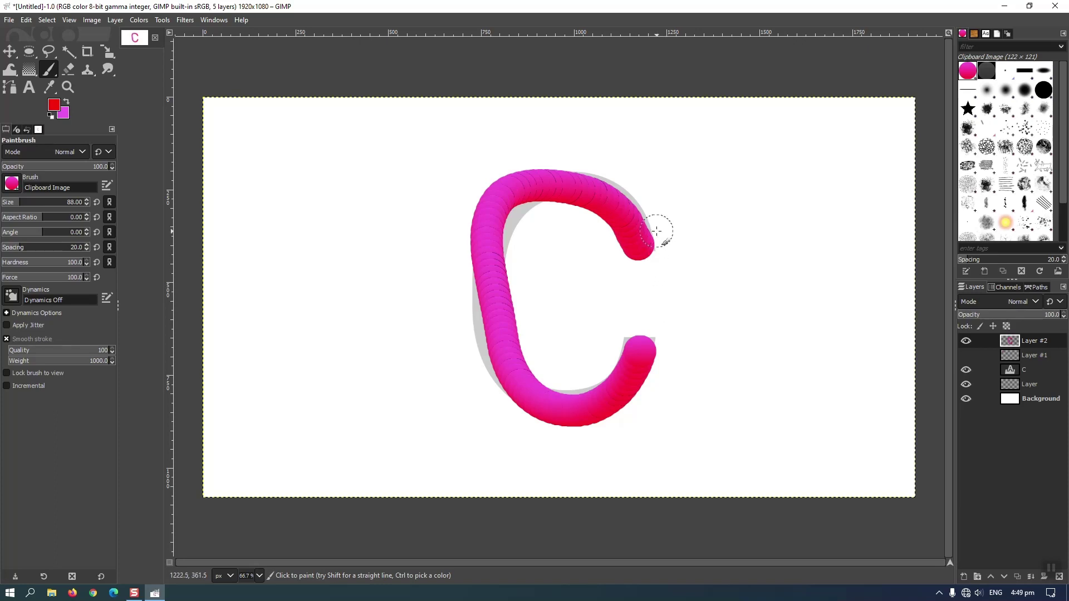
mouse_move(655, 231)
left_mouse_down()
mouse_move(504, 192)
mouse_move(469, 278)
mouse_move(478, 331)
mouse_move(515, 384)
mouse_move(565, 413)
mouse_move(629, 390)
mouse_move(649, 334)
mouse_move(644, 311)
left_mouse_up()
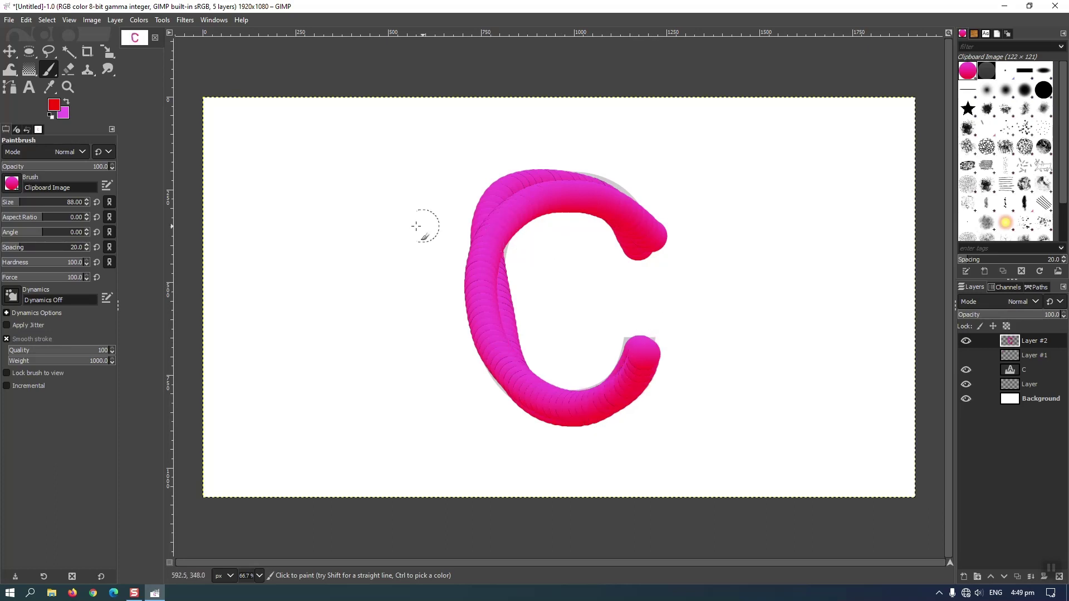
mouse_move(384, 216)
left_mouse_down()
mouse_move(334, 239)
mouse_move(345, 384)
mouse_move(333, 388)
left_mouse_up()
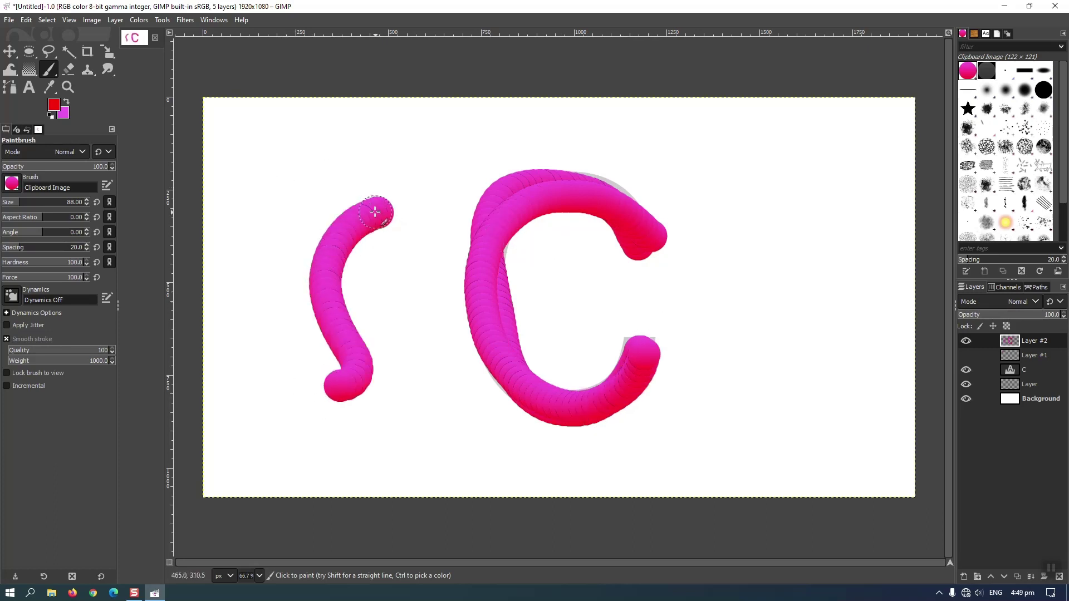
left_click_drag(374, 212, 405, 359)
left_click_drag(324, 276, 397, 276)
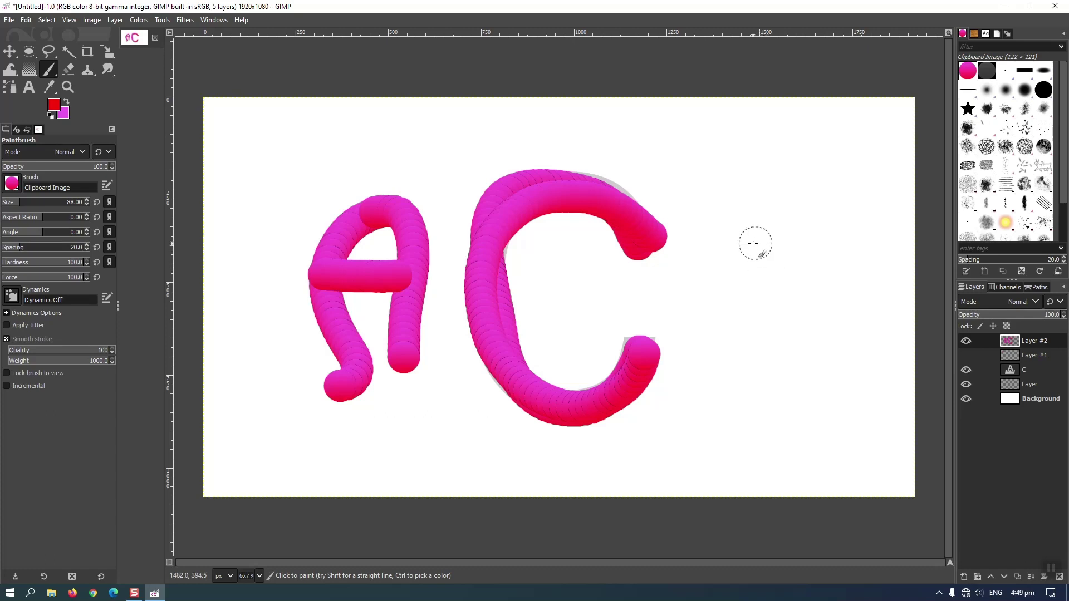
Paint trial letters P, B and one more, then undo all pink strokes
left_click_drag(729, 239, 743, 339)
mouse_move(718, 234)
left_mouse_down()
mouse_move(768, 219)
mouse_move(785, 231)
mouse_move(774, 281)
mouse_move(706, 277)
left_mouse_up()
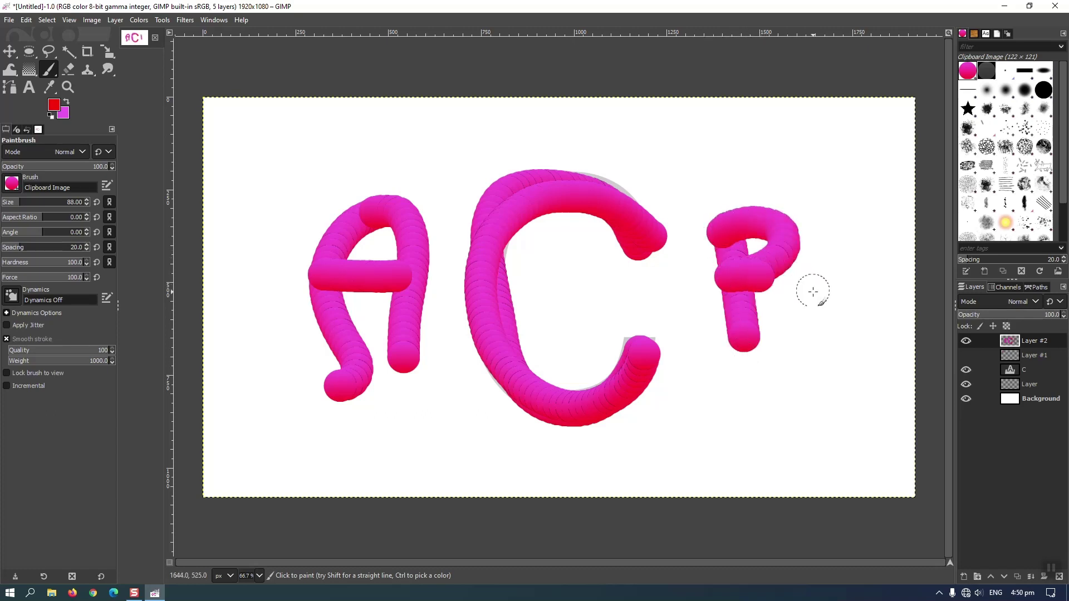
mouse_move(813, 291)
left_mouse_down()
mouse_move(799, 328)
mouse_move(776, 320)
left_mouse_up()
mouse_move(713, 385)
left_mouse_down()
mouse_move(723, 450)
mouse_move(802, 376)
mouse_move(775, 460)
mouse_move(680, 446)
left_mouse_up()
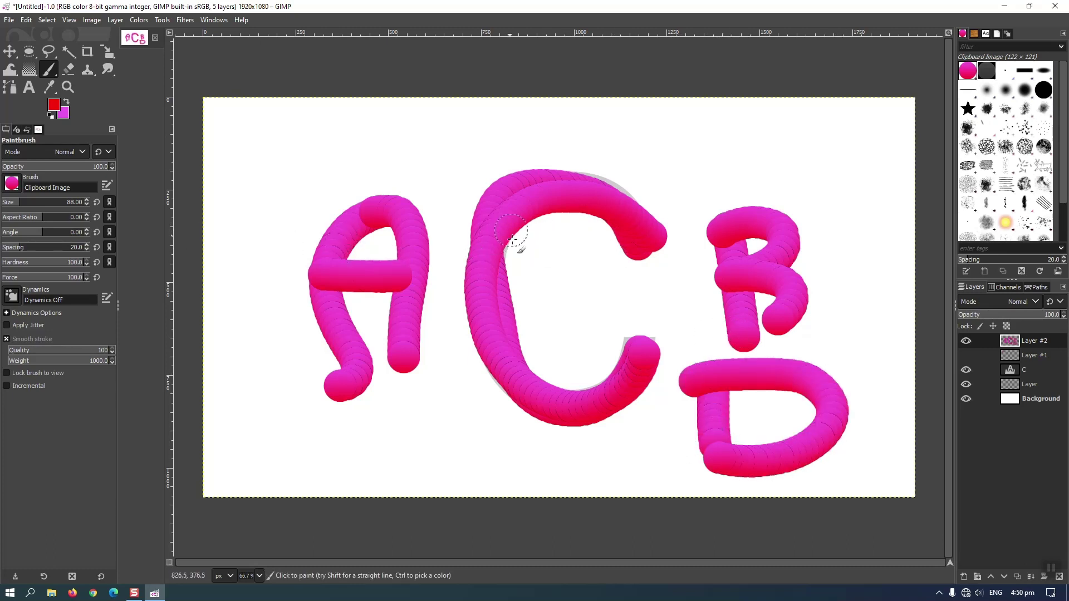
key("ctrl+z")
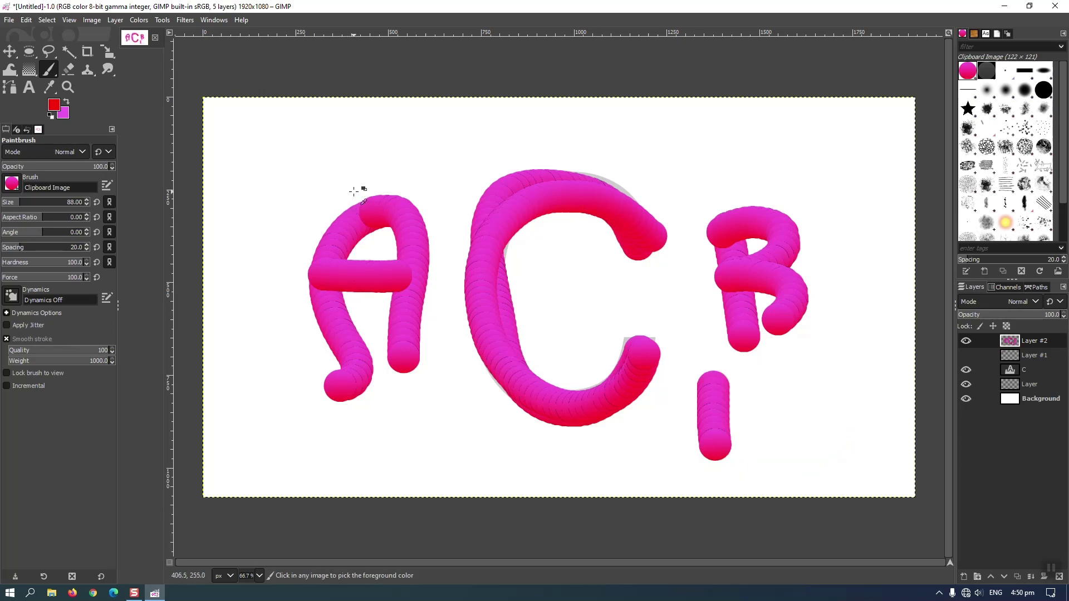
key("ctrl+z")
key("ctrl+z")
key("ctrl+z")
key("ctrl+z")
key("ctrl+z")
key("ctrl+z")
key("ctrl+z")
key("ctrl+z")
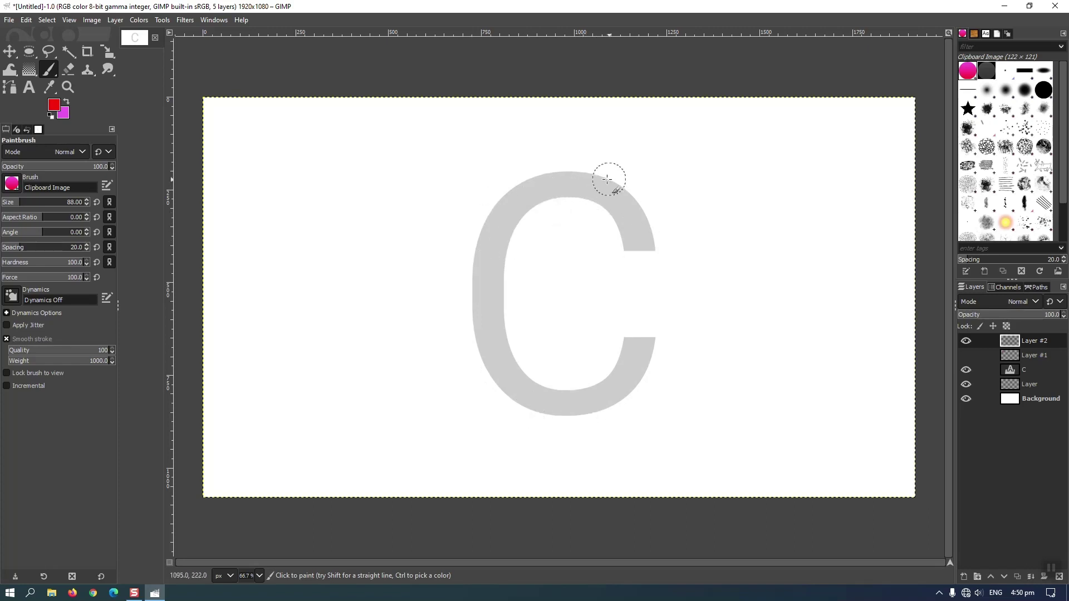
Place four path anchors around the C and bend the segments into its curve
left_click(12, 92)
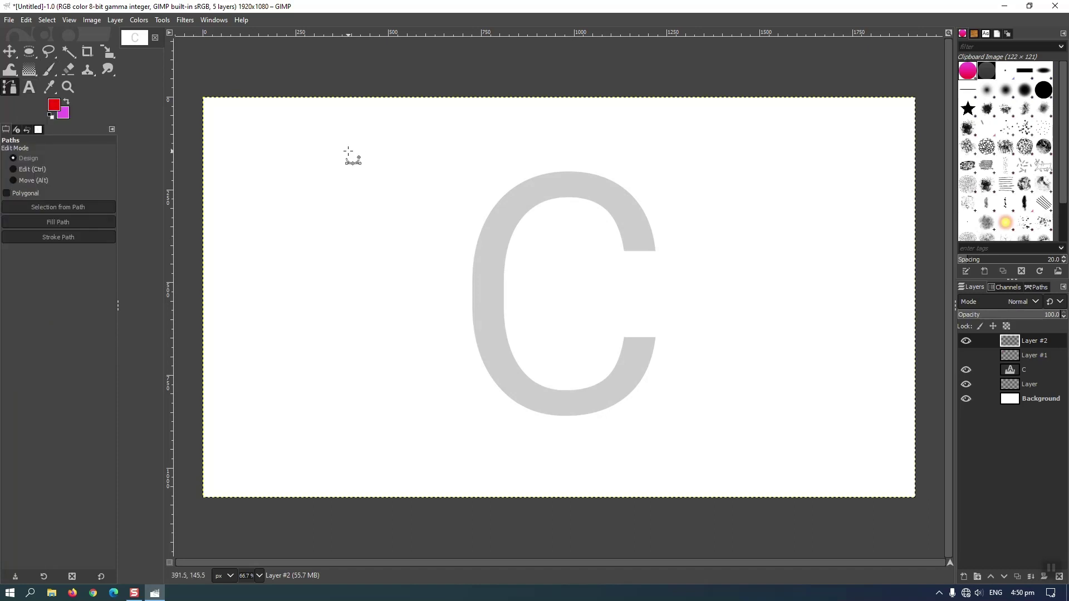
left_click(638, 251)
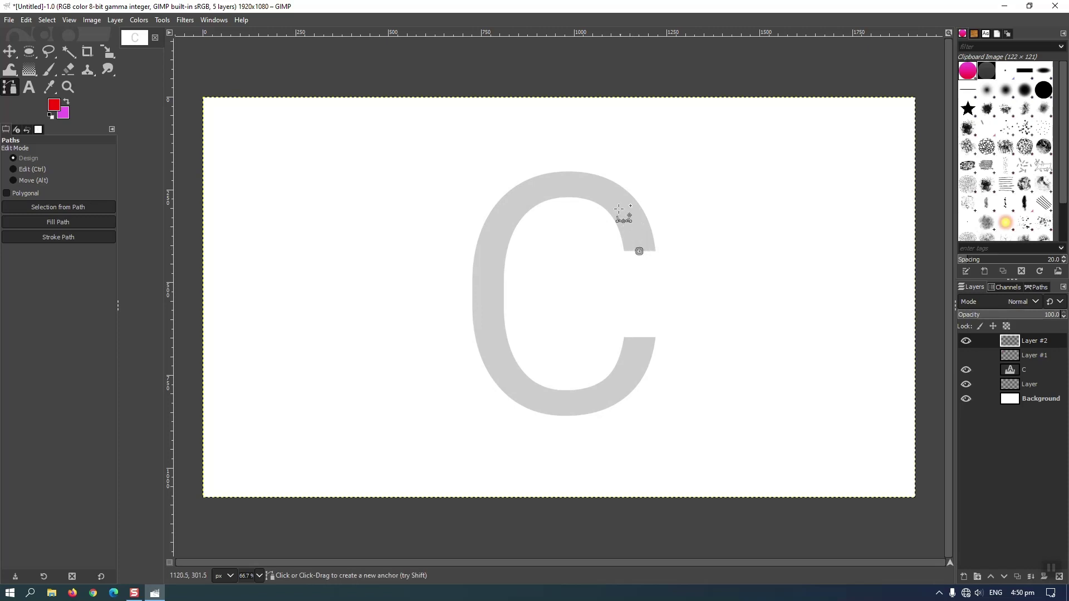
left_click(562, 182)
left_click(562, 403)
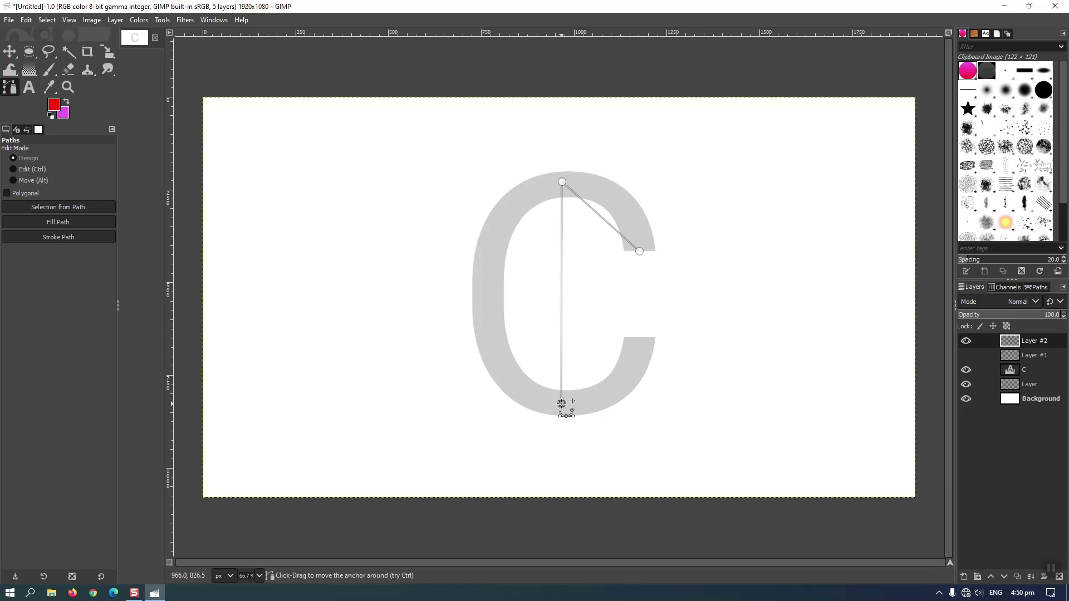
left_click(641, 336)
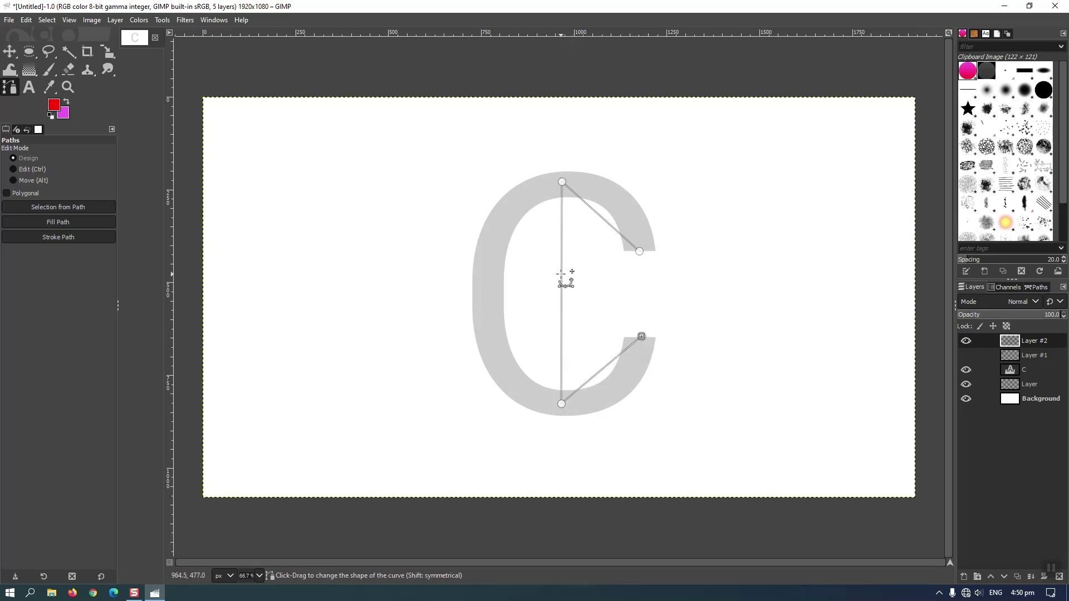
mouse_move(562, 277)
left_mouse_down()
mouse_move(486, 284)
mouse_move(485, 300)
left_mouse_up()
left_click_drag(602, 220, 615, 198)
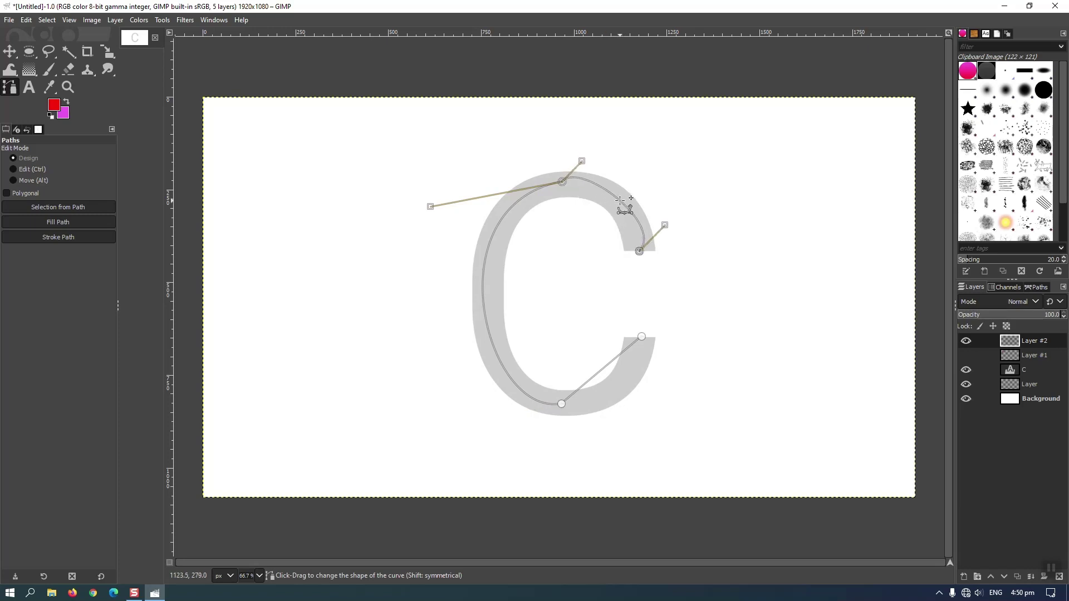
left_click_drag(613, 360, 626, 384)
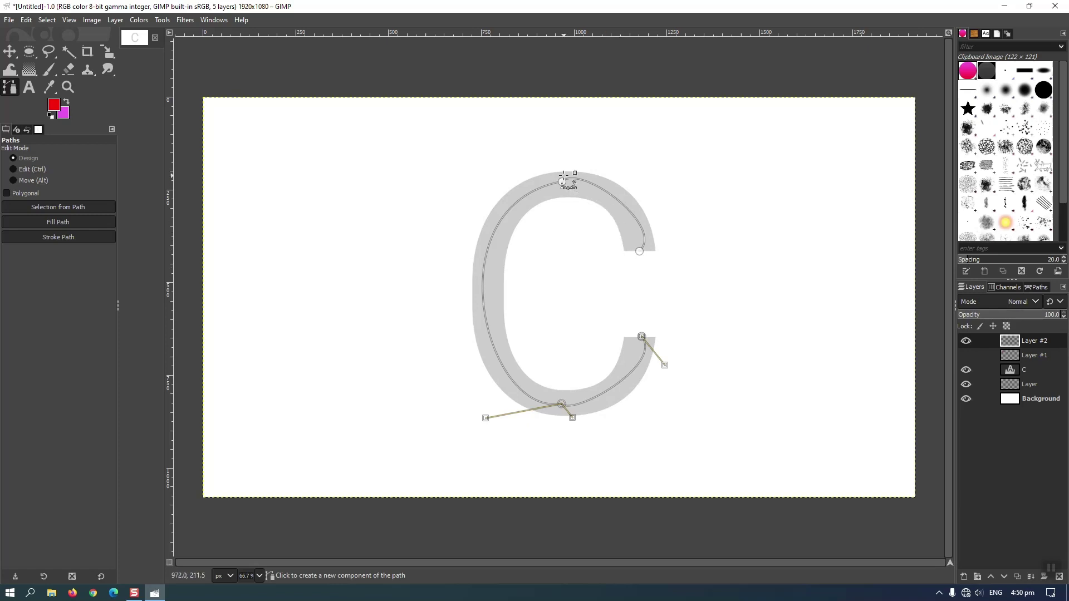
Adjust the anchor handles to smooth the path's top, bottom and tip curves
left_click(562, 182)
left_click_drag(583, 164, 601, 176)
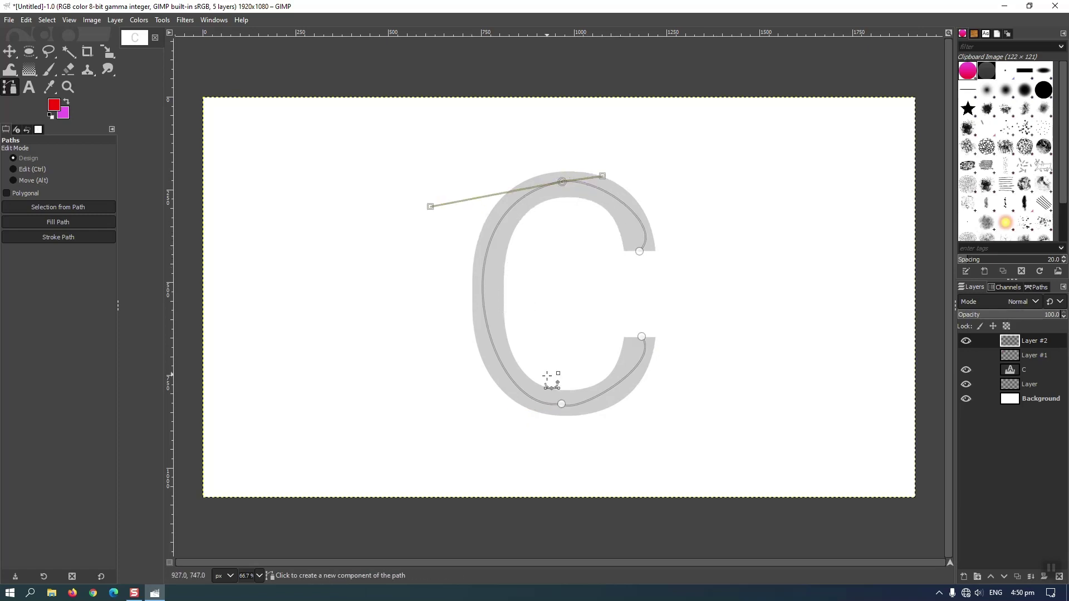
left_click(561, 404)
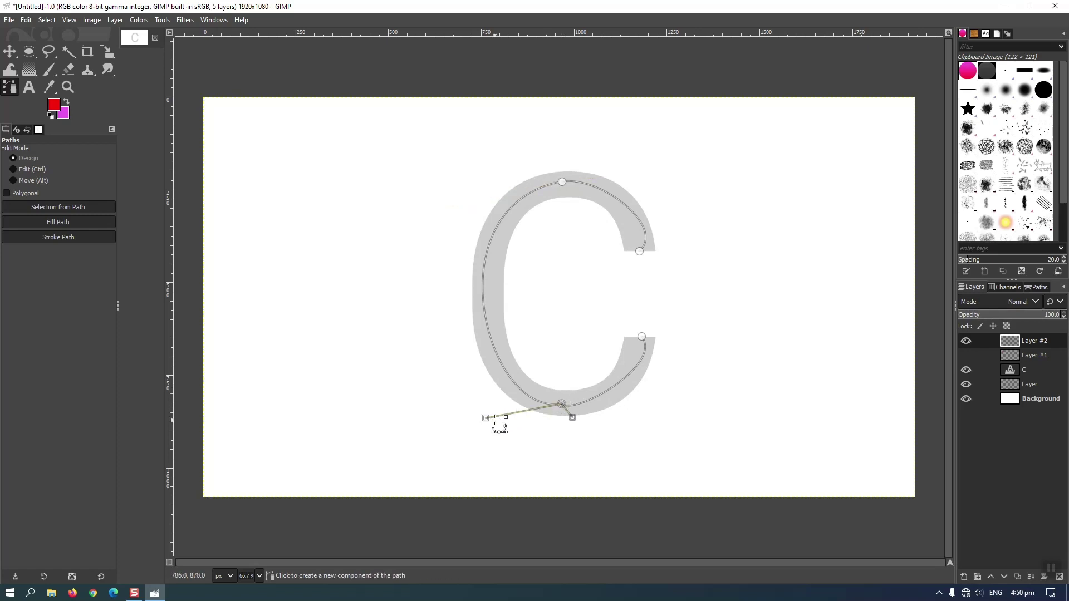
mouse_move(485, 417)
left_mouse_down()
mouse_move(462, 401)
mouse_move(482, 417)
mouse_move(473, 400)
left_mouse_up()
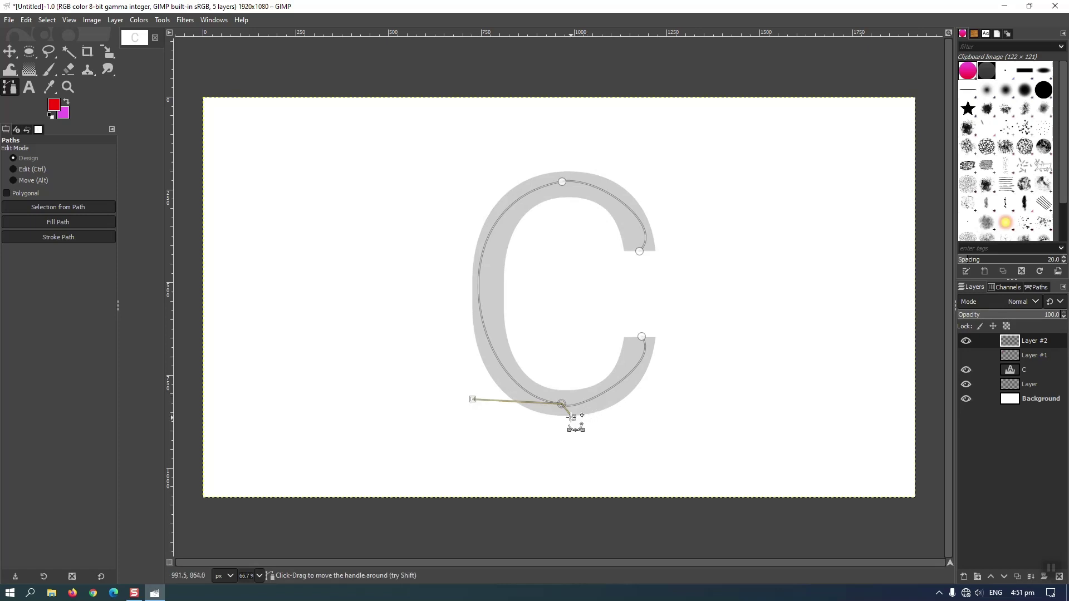
mouse_move(572, 417)
left_mouse_down()
mouse_move(596, 418)
mouse_move(594, 406)
left_mouse_up()
mouse_move(642, 337)
left_mouse_down()
mouse_move(664, 365)
mouse_move(641, 382)
left_mouse_up()
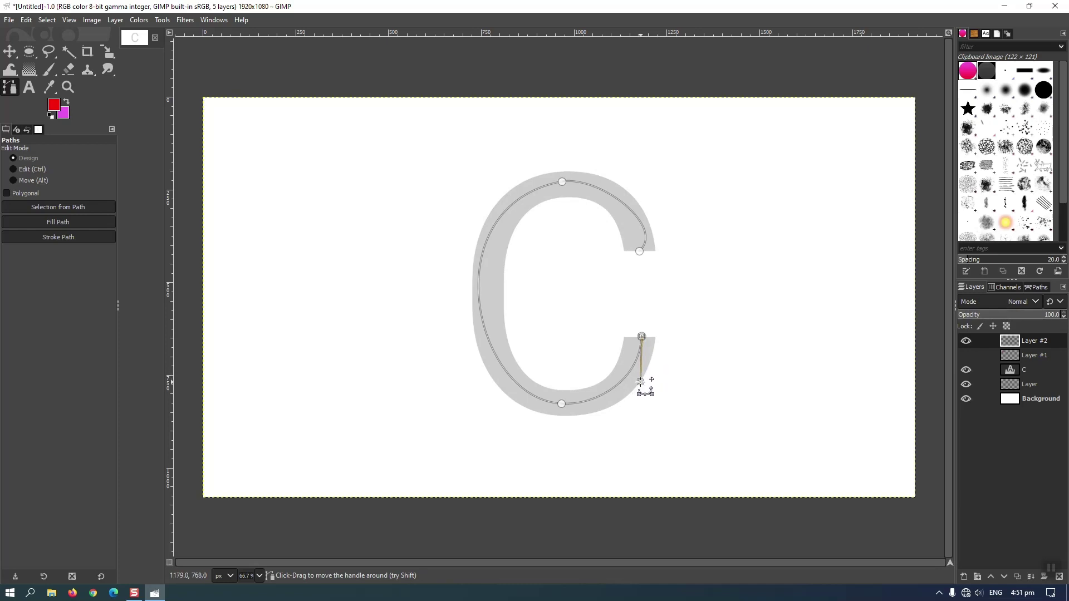
mouse_move(639, 252)
left_mouse_down()
mouse_move(667, 228)
mouse_move(647, 207)
left_mouse_up()
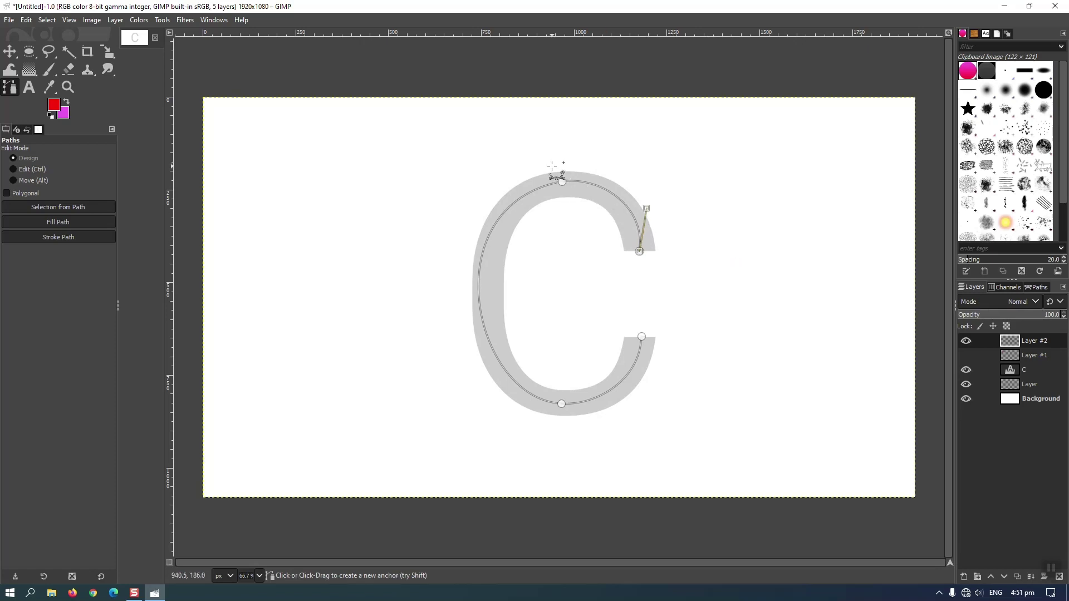
mouse_move(561, 181)
left_mouse_down()
mouse_move(430, 205)
mouse_move(455, 198)
left_mouse_up()
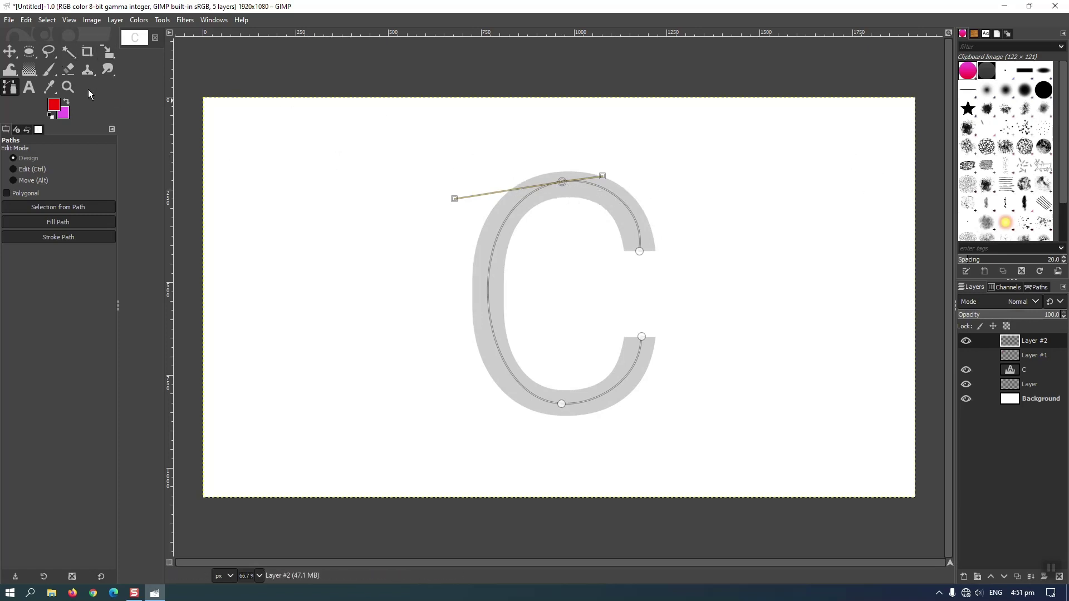
Stroke the C path with the pink sphere Paintbrush, then undo the stroke
left_click(59, 238)
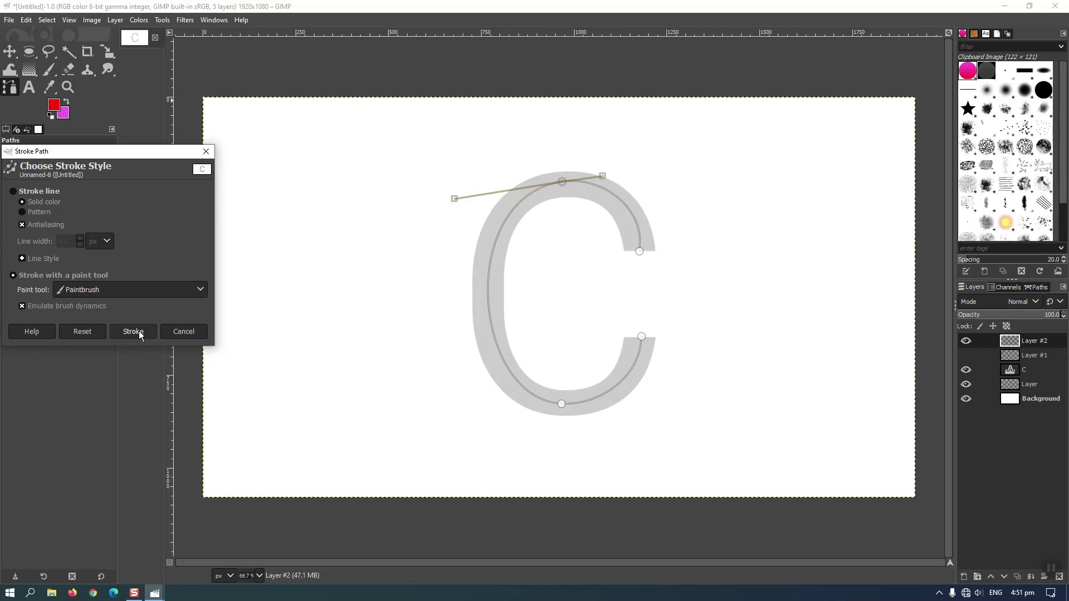
left_click(138, 331)
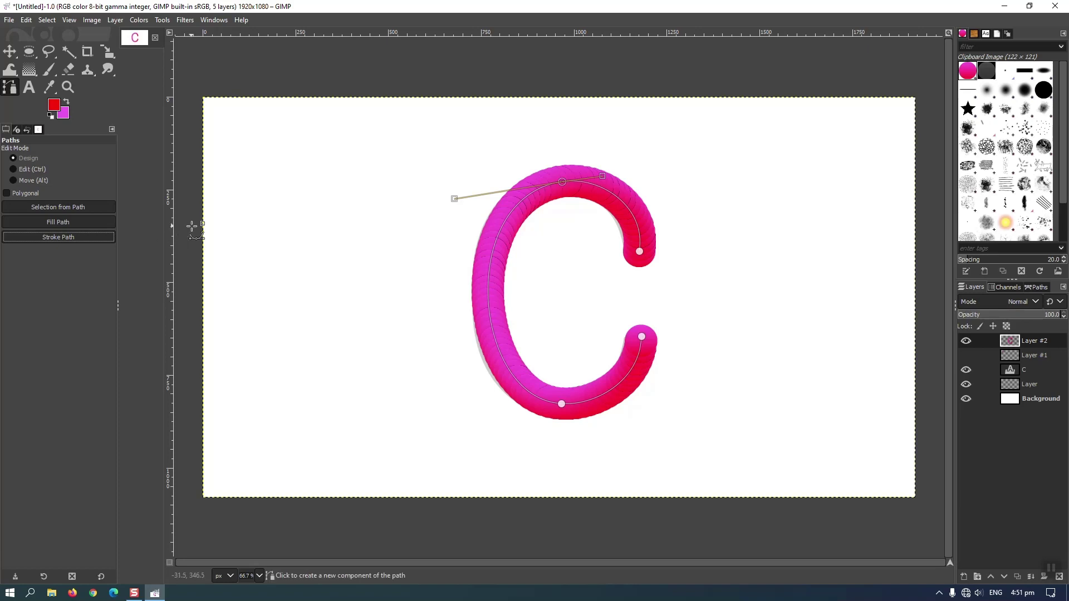
key("ctrl+z")
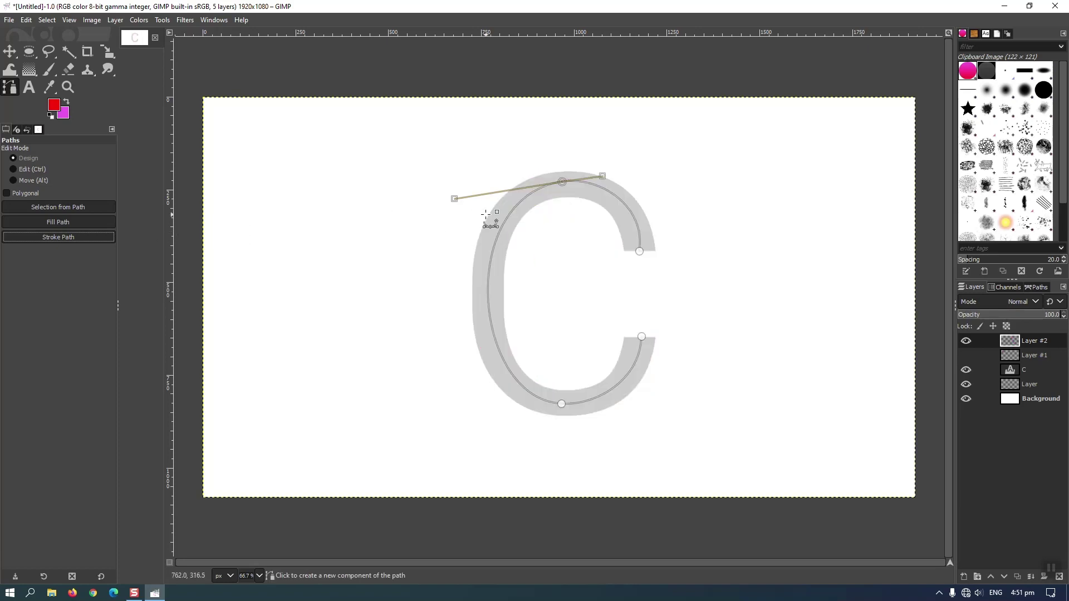
Reshape the C path's lower-left, upper-left and top-right curves, then bring up the stroke settings
left_click(489, 334)
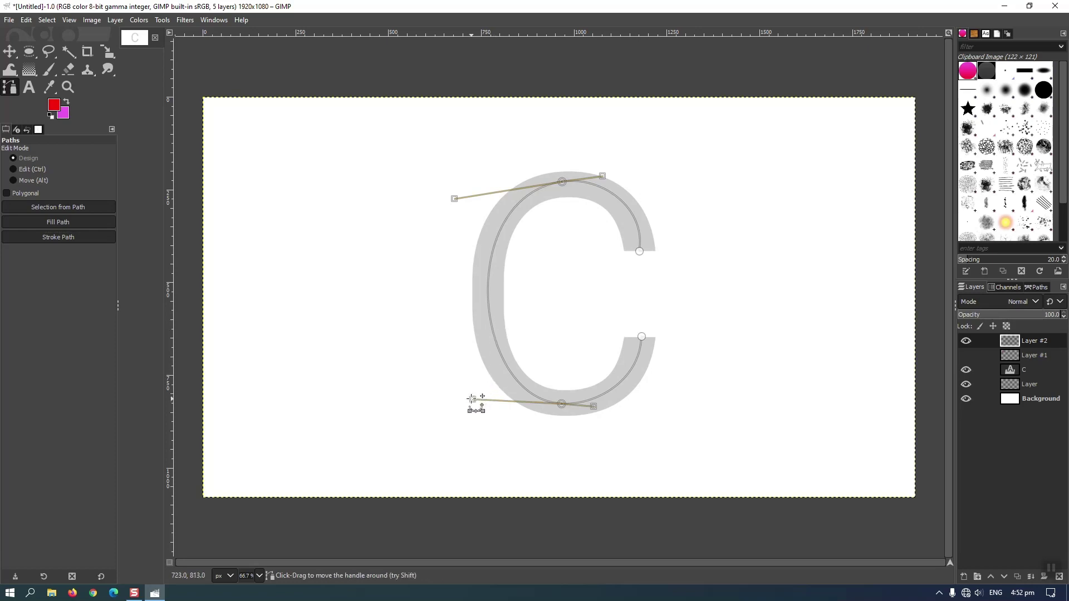
left_click_drag(473, 399, 463, 403)
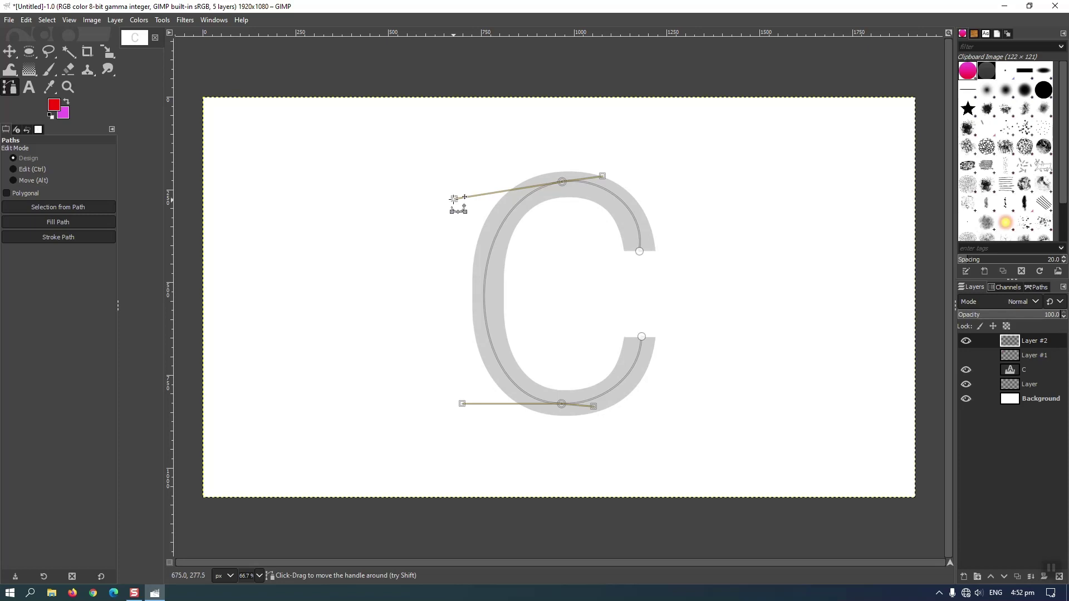
left_click_drag(454, 199, 461, 186)
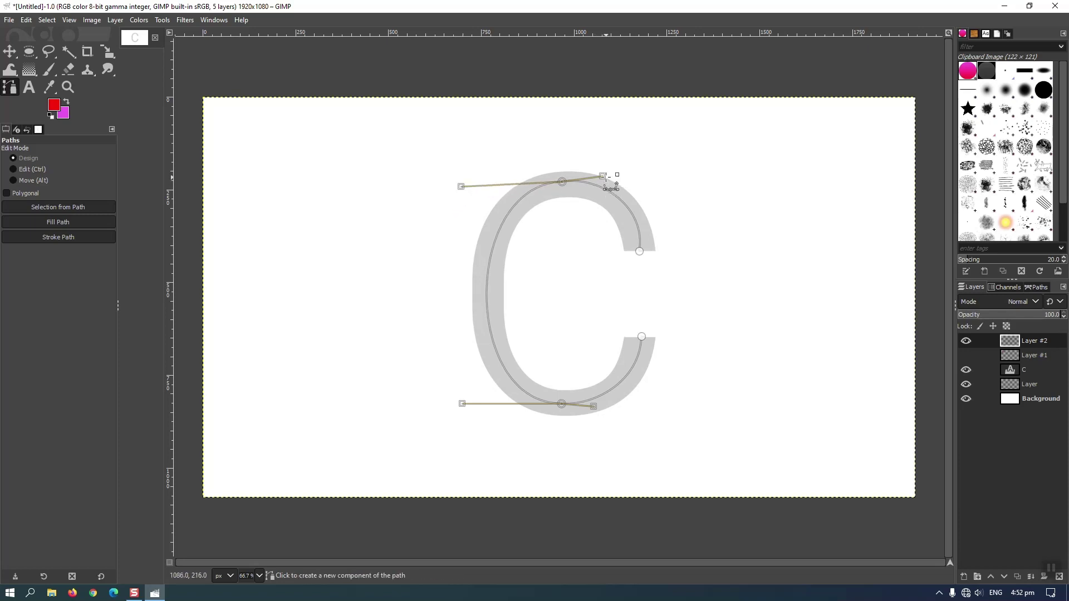
left_click_drag(602, 175, 601, 180)
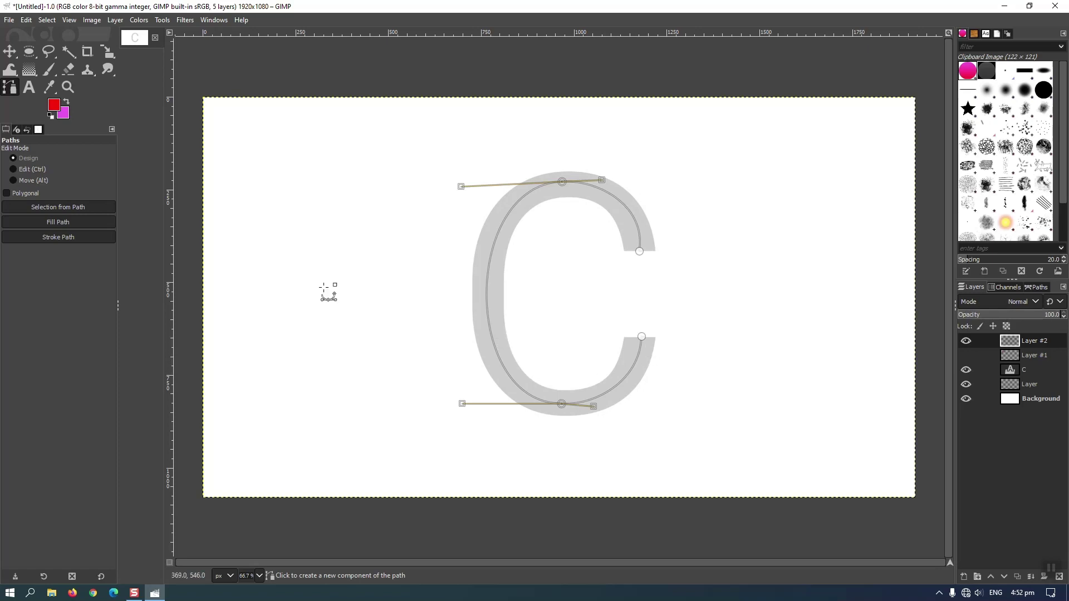
left_click(72, 234)
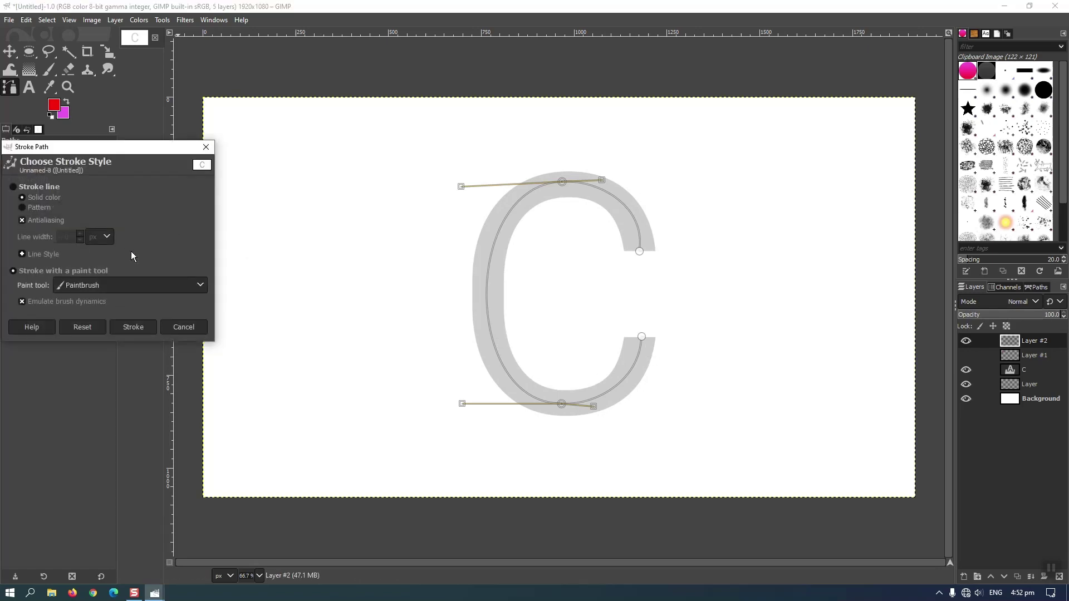
Stroke the refined C path with the pink-red sphere brush and hide the path using the Move tool
left_click(133, 327)
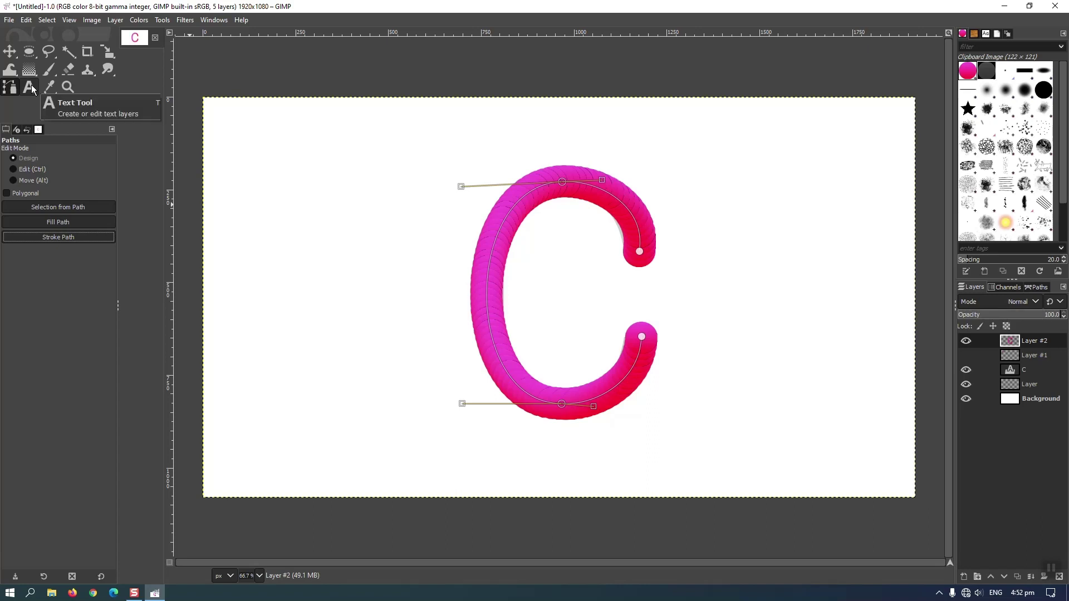
left_click(9, 52)
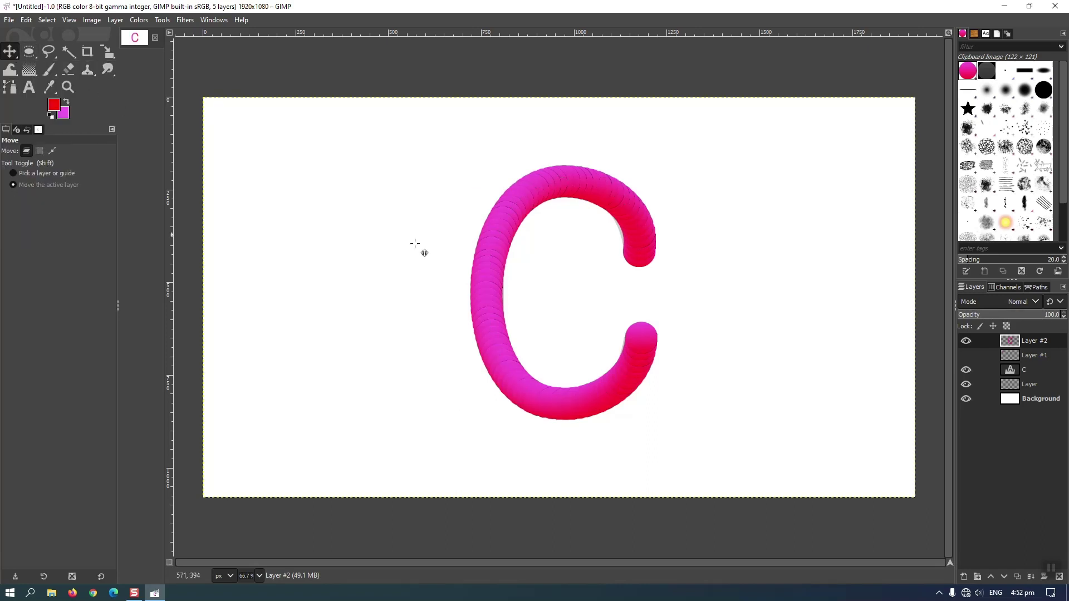